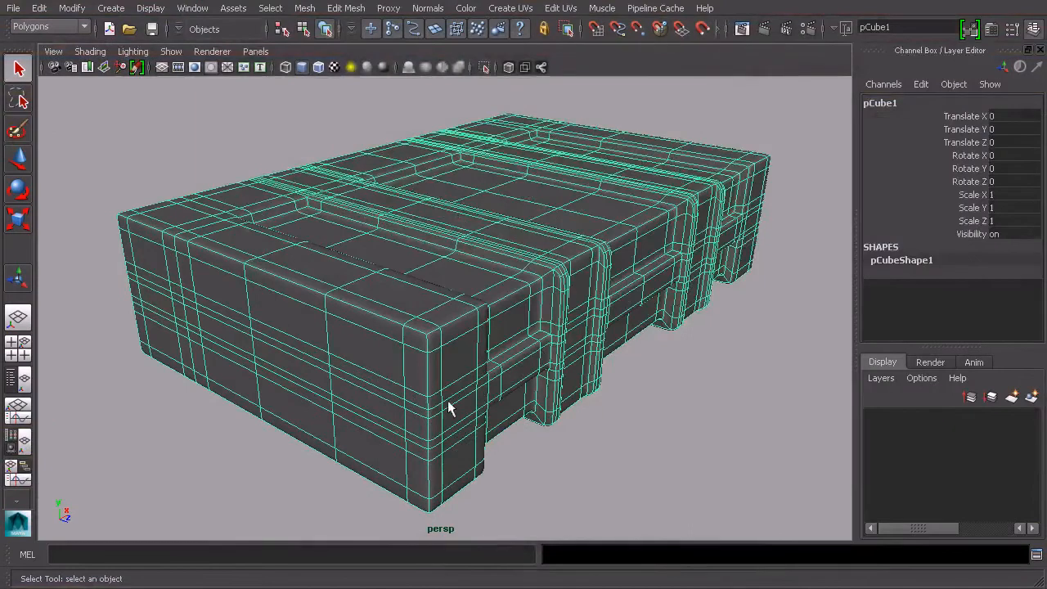
Turn off the smooth mesh preview on the case so the base polygons are displayed
alt+drag(491, 372, 490, 350)
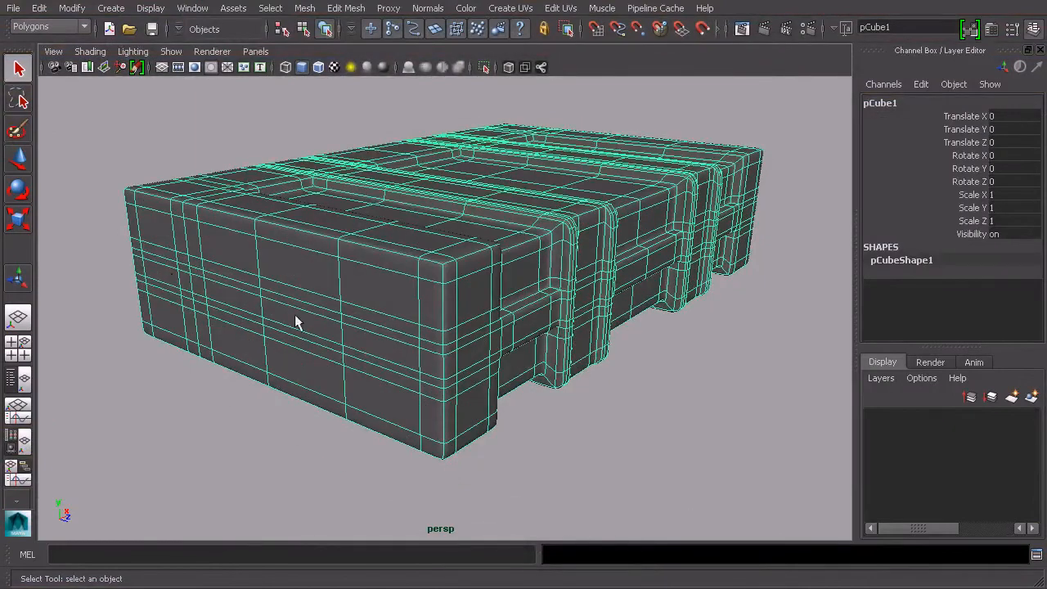
alt+drag(652, 270, 602, 264)
alt+drag(253, 326, 194, 325)
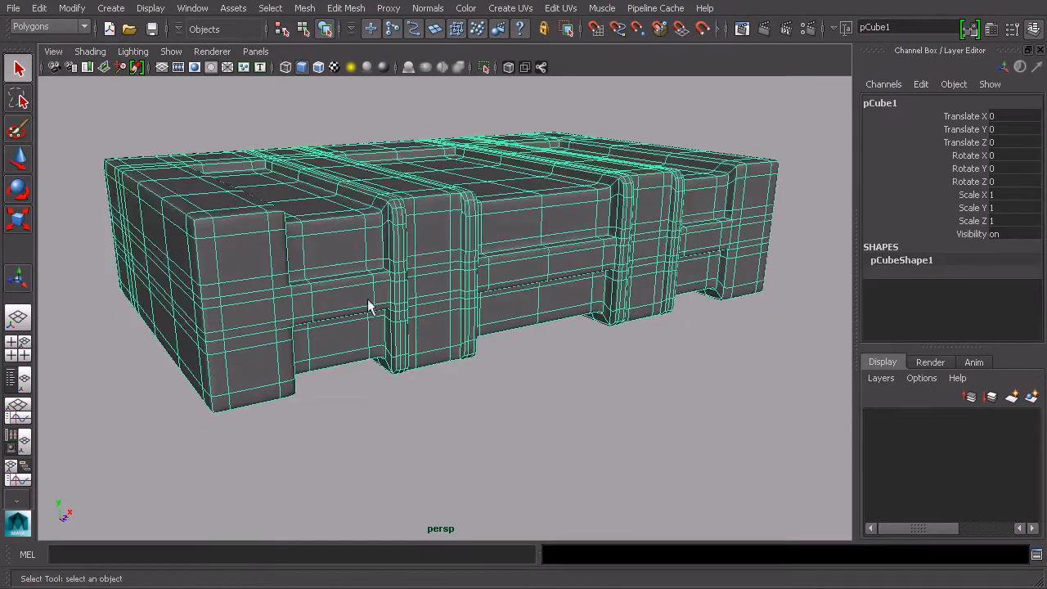
alt+drag(564, 275, 646, 281)
scroll(648, 274, up, 3)
alt+drag(518, 309, 541, 310)
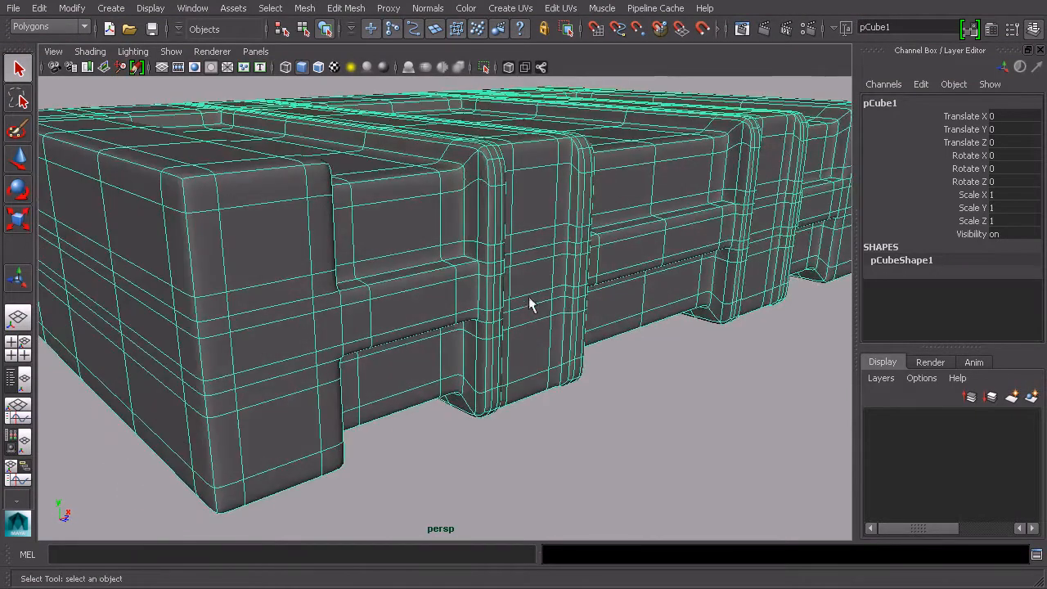
key(1)
Display the wireframe over the shaded case while nothing is selected
click(653, 390)
click(595, 275)
alt+drag(596, 275, 593, 299)
click(318, 67)
click(706, 402)
mouse_move(706, 402)
alt+mouse_down()
mouse_move(645, 358)
mouse_move(628, 371)
mouse_move(610, 369)
mouse_move(643, 357)
mouse_move(439, 350)
mouse_move(552, 360)
alt+mouse_up()
scroll(685, 385, down, 4)
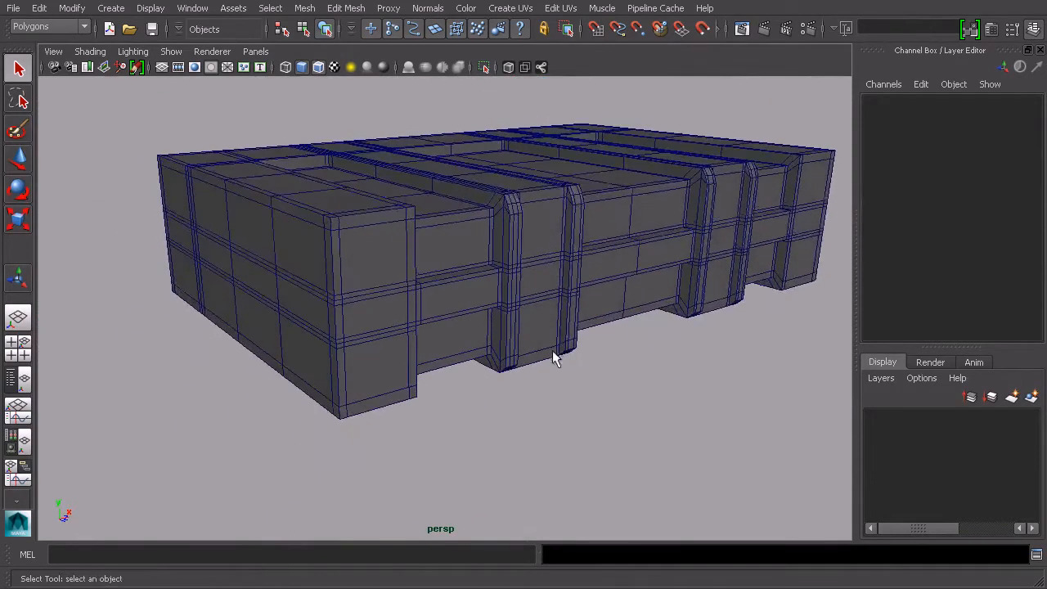
scroll(544, 350, up, 3)
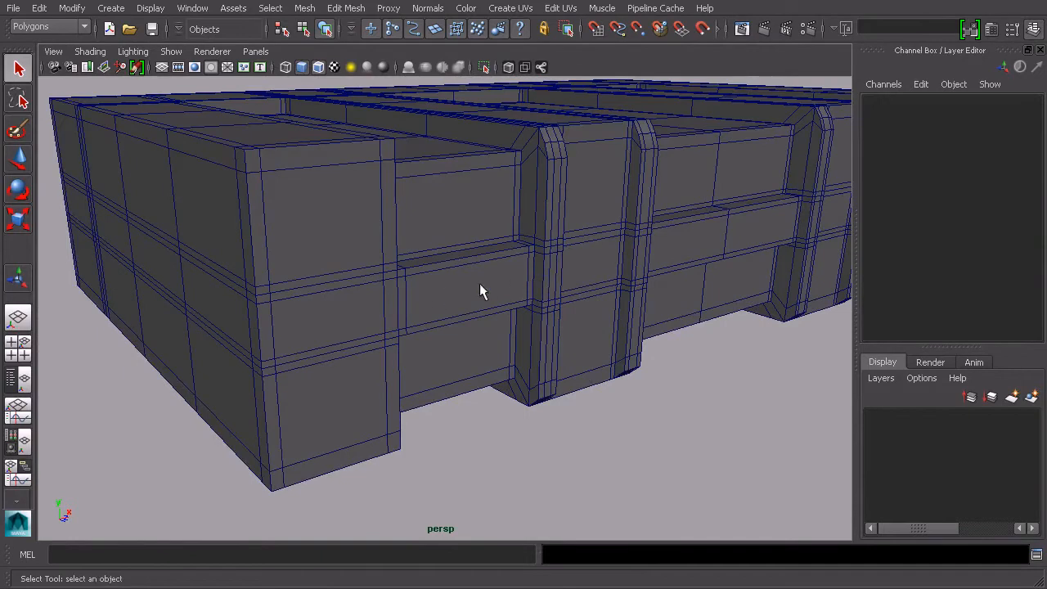
Reset the Insert Edge Loop tool and set it to multiple edge loops with 1 loop for the case mesh
click(336, 8)
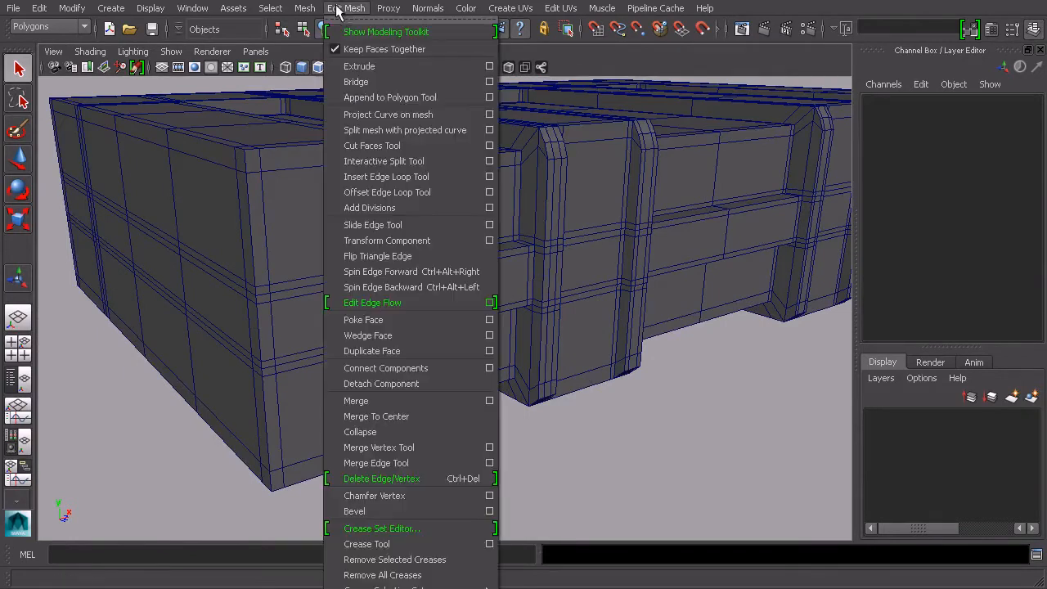
click(297, 181)
click(338, 9)
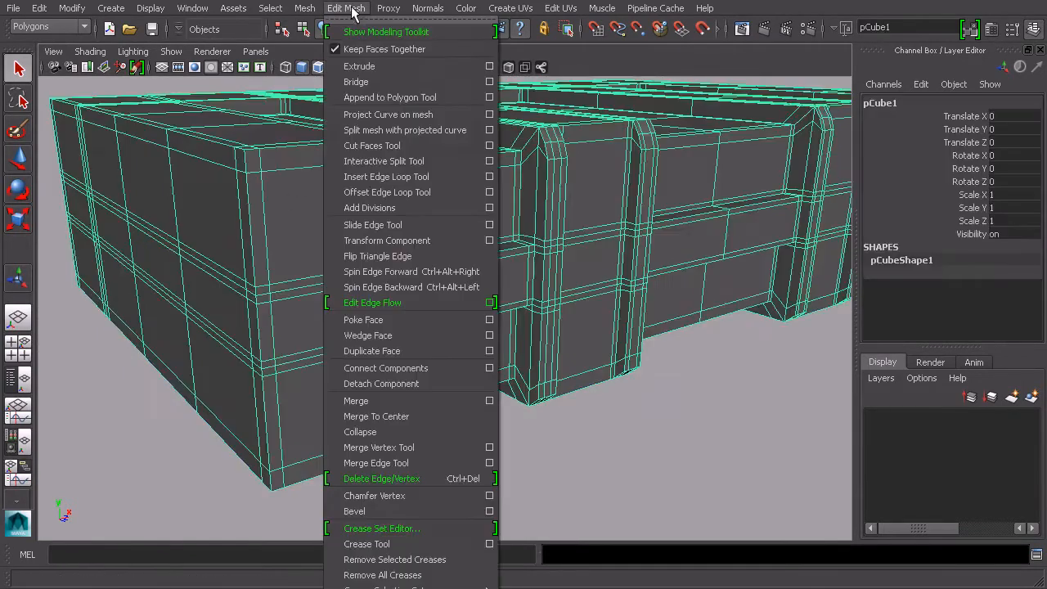
click(489, 177)
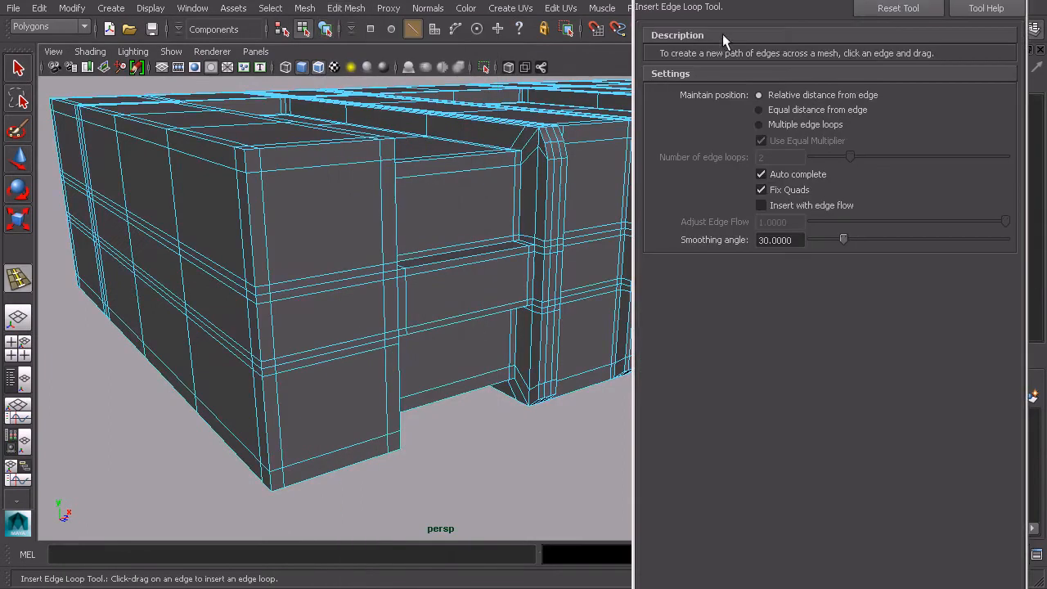
click(895, 9)
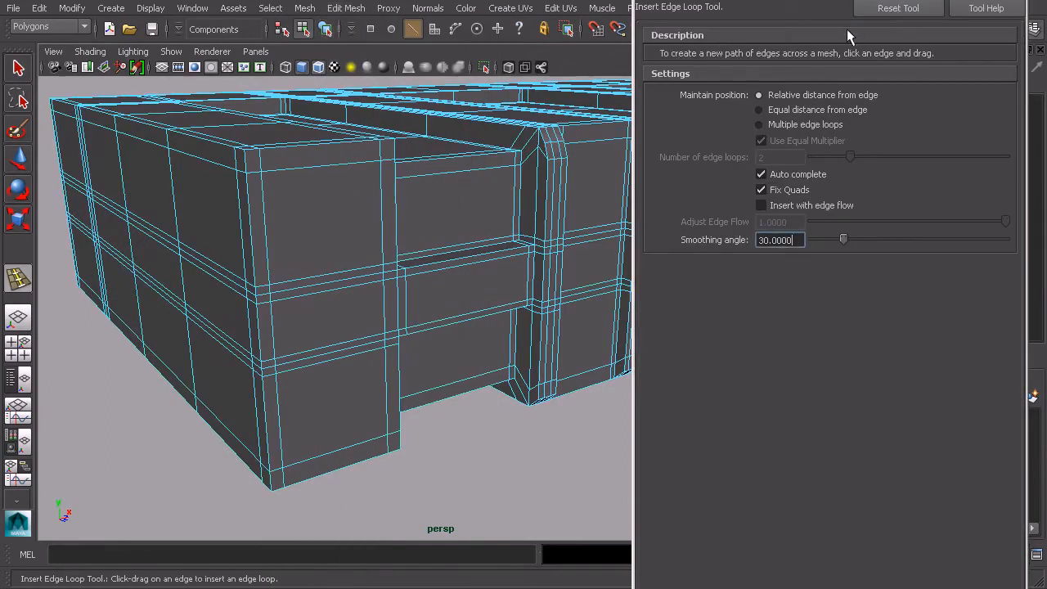
click(757, 125)
drag(851, 159, 831, 159)
mouse_move(499, 266)
alt+mouse_down()
mouse_move(457, 282)
mouse_move(502, 262)
alt+mouse_up()
drag(819, 157, 835, 156)
Insert one centred edge loop around the case's middle band and leave the tool
alt+middle_drag(568, 244, 524, 251)
scroll(524, 251, up, 3)
drag(497, 220, 495, 217)
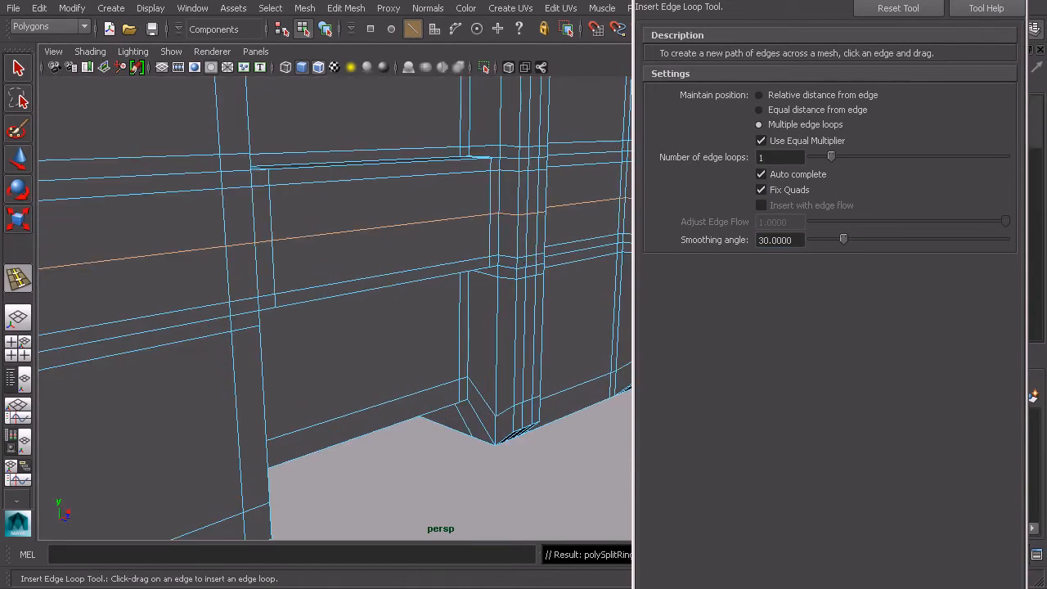
click(1001, 1)
alt+middle_drag(456, 163, 540, 161)
click(324, 30)
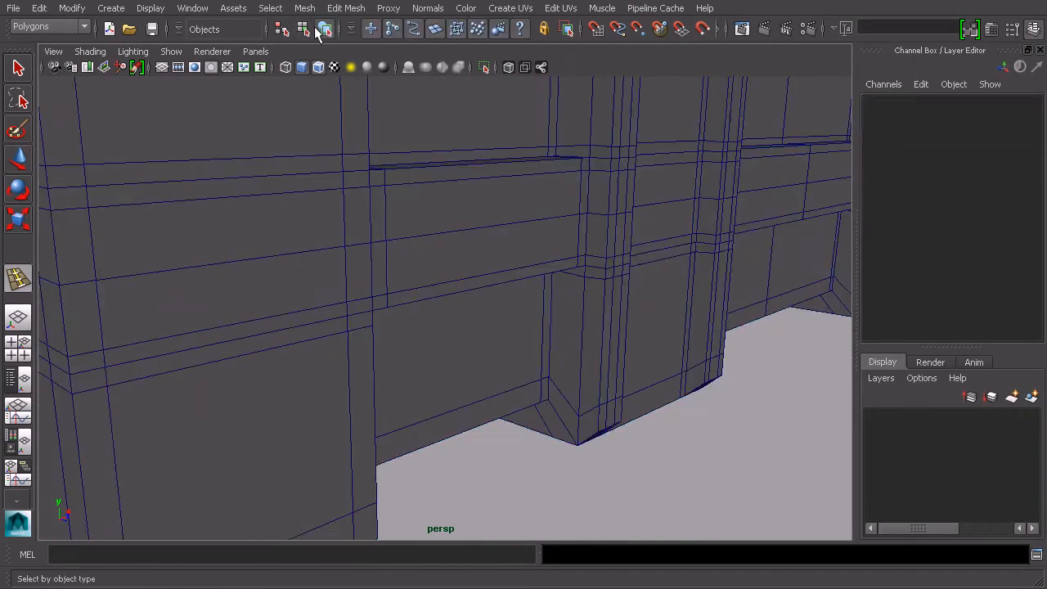
key(q)
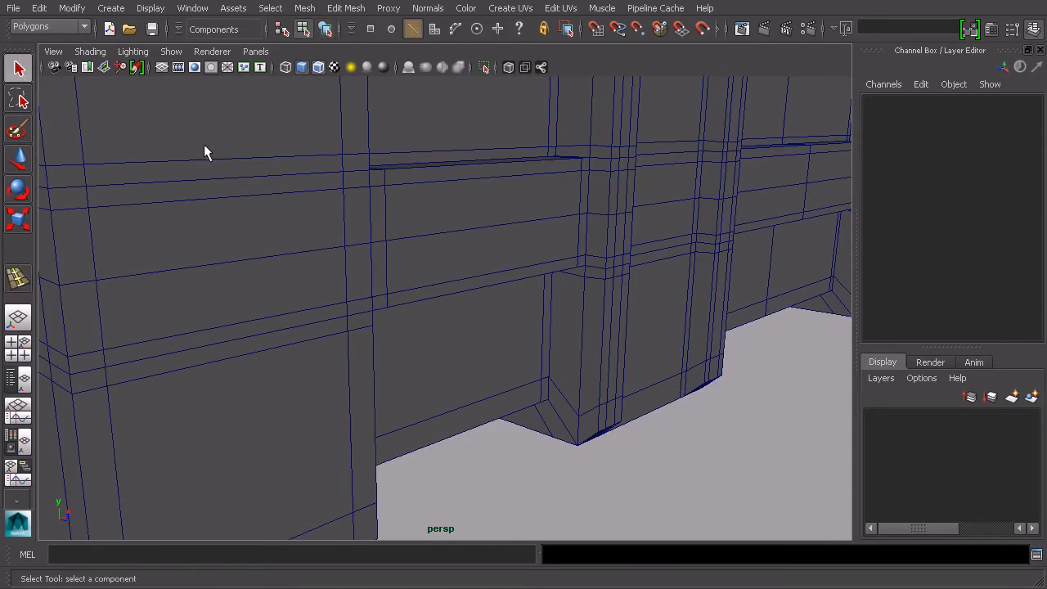
Add offset edge loops close to both sides of the central loop with the Offset Edge Loop tool
click(575, 234)
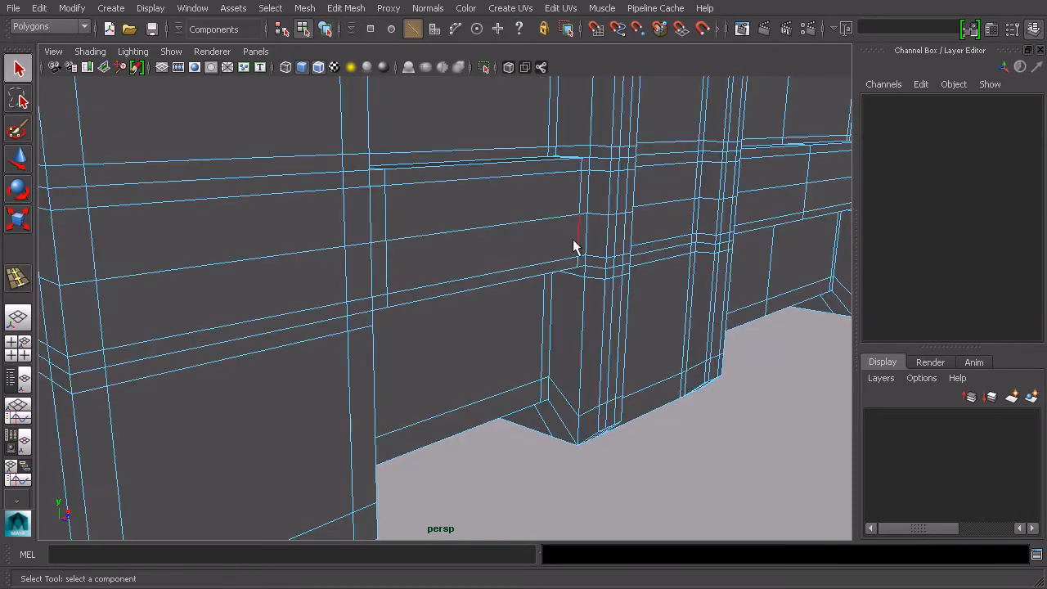
click(352, 9)
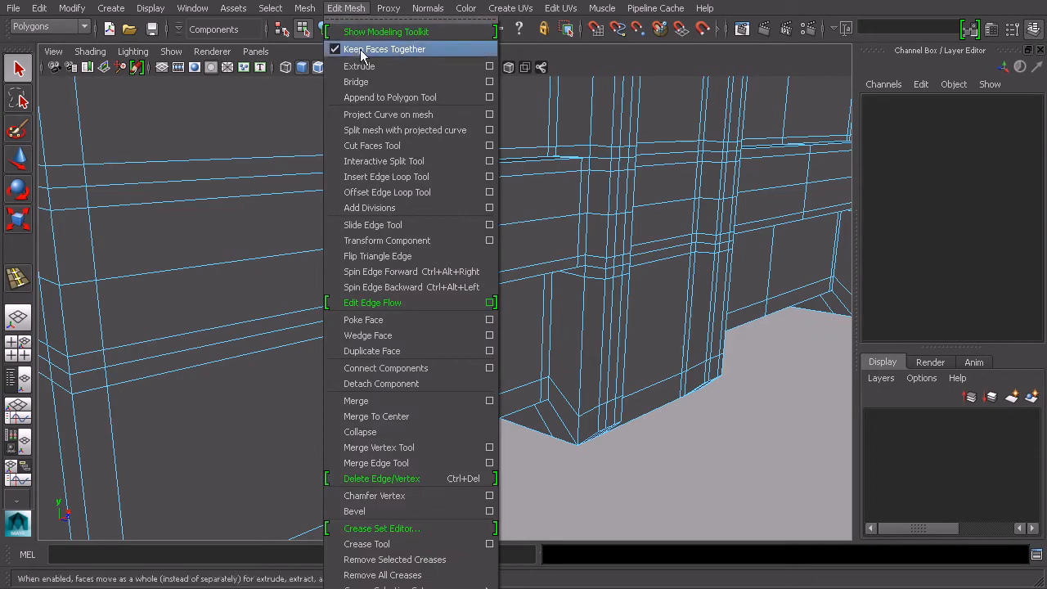
click(400, 195)
alt+middle_drag(489, 213, 513, 223)
scroll(520, 221, up, 3)
scroll(623, 233, down, 3)
drag(546, 259, 502, 269)
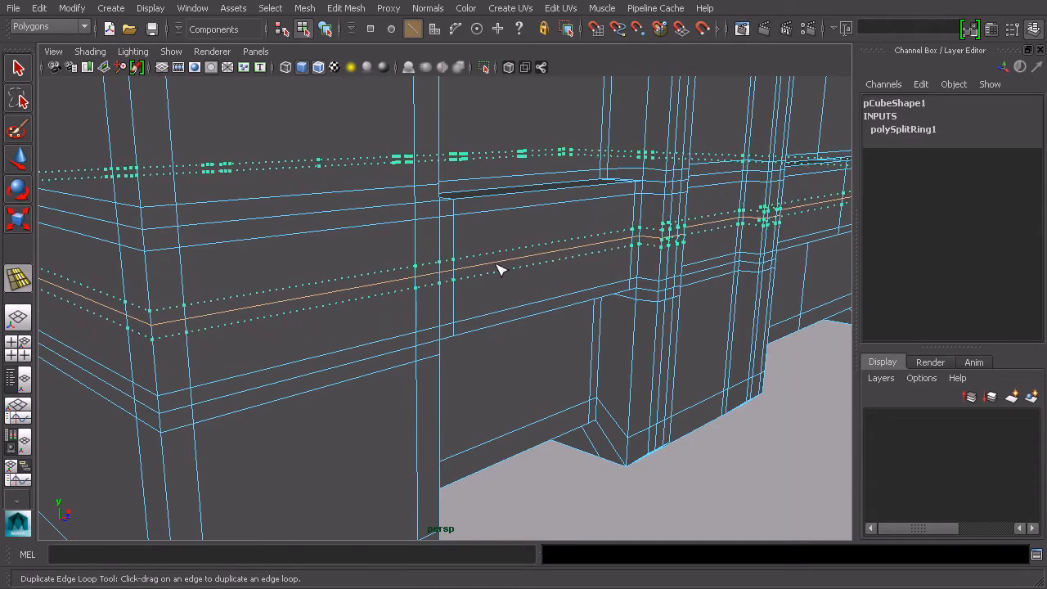
drag(503, 269, 498, 267)
Bevel the central edge loop that runs around the case's middle band
alt+drag(610, 226, 586, 248)
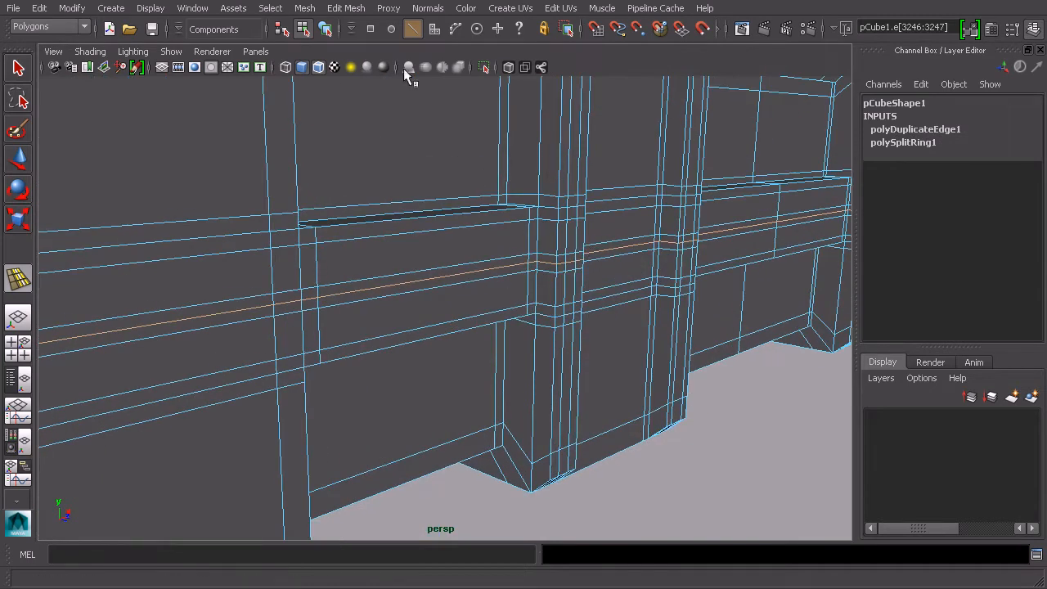
click(346, 9)
click(396, 516)
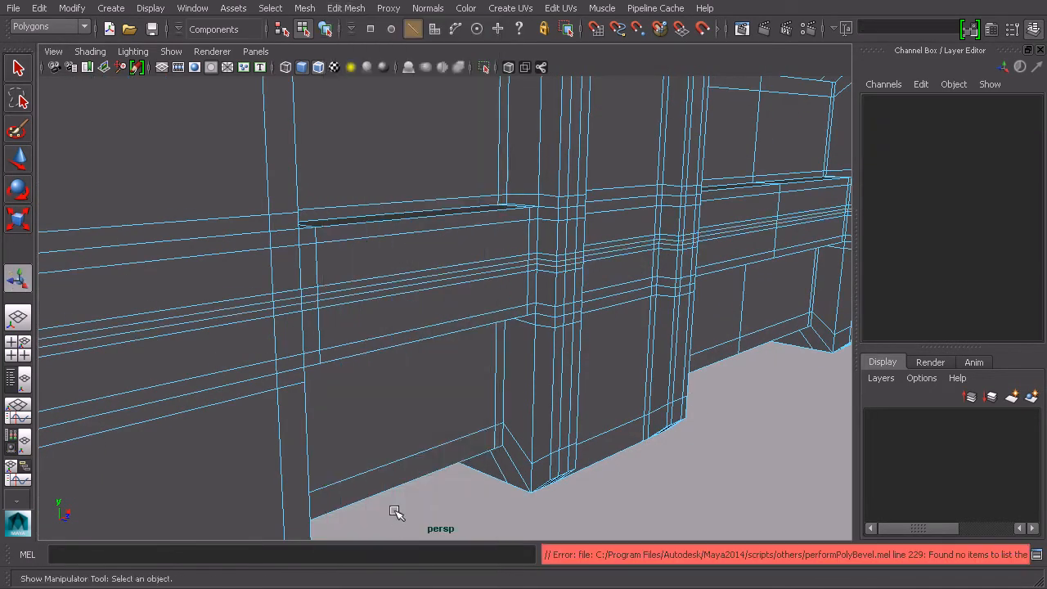
alt+drag(502, 292, 509, 289)
scroll(510, 291, up, 5)
alt+middle_drag(582, 278, 550, 297)
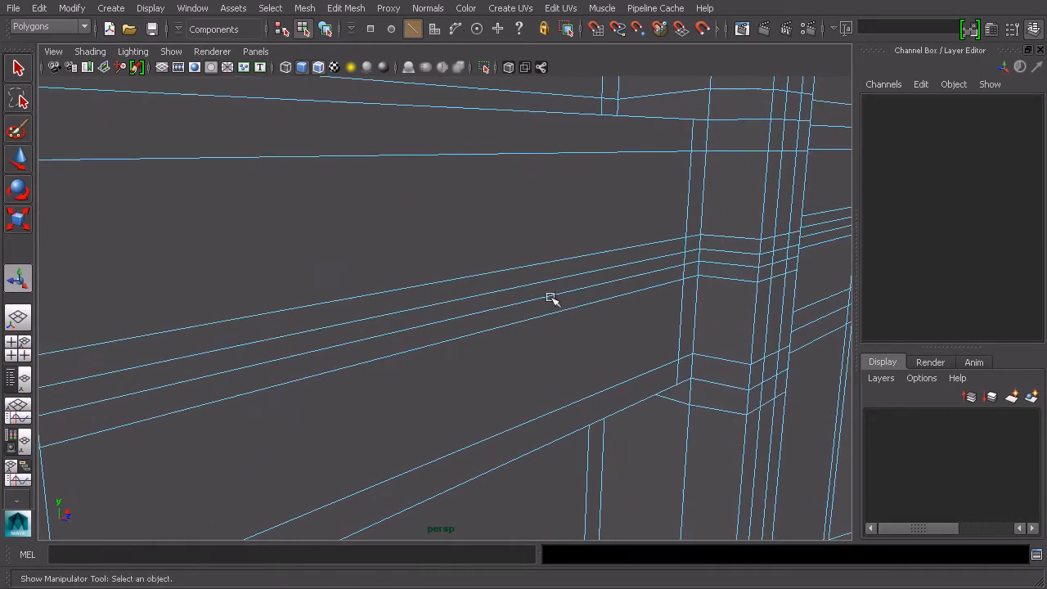
Set the offset of the central loop's bevel to 0.1 and deselect the case
click(325, 28)
click(922, 286)
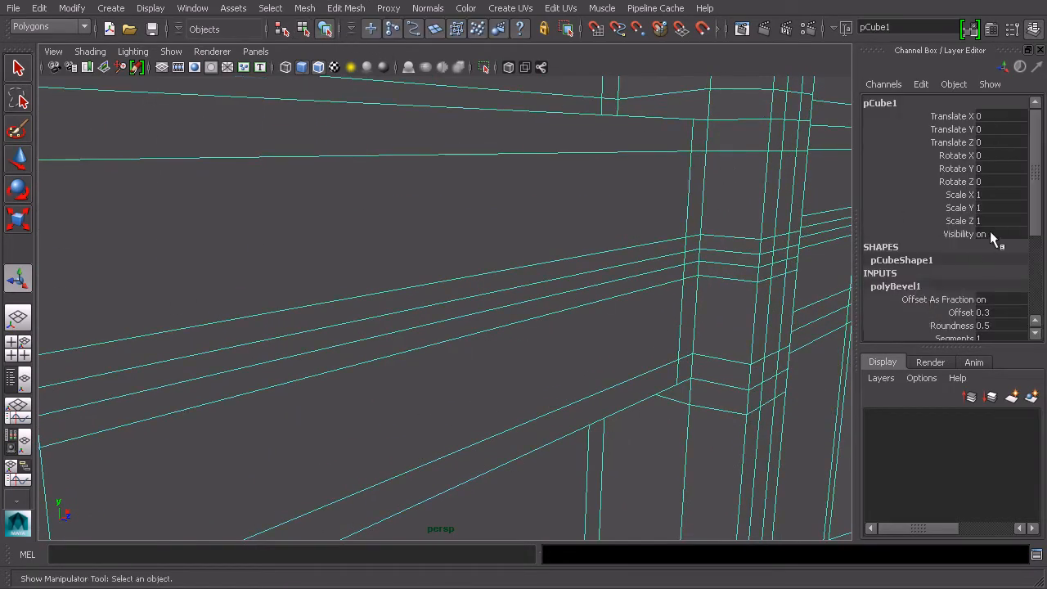
scroll(987, 235, down, 2)
scroll(1032, 219, down, 4)
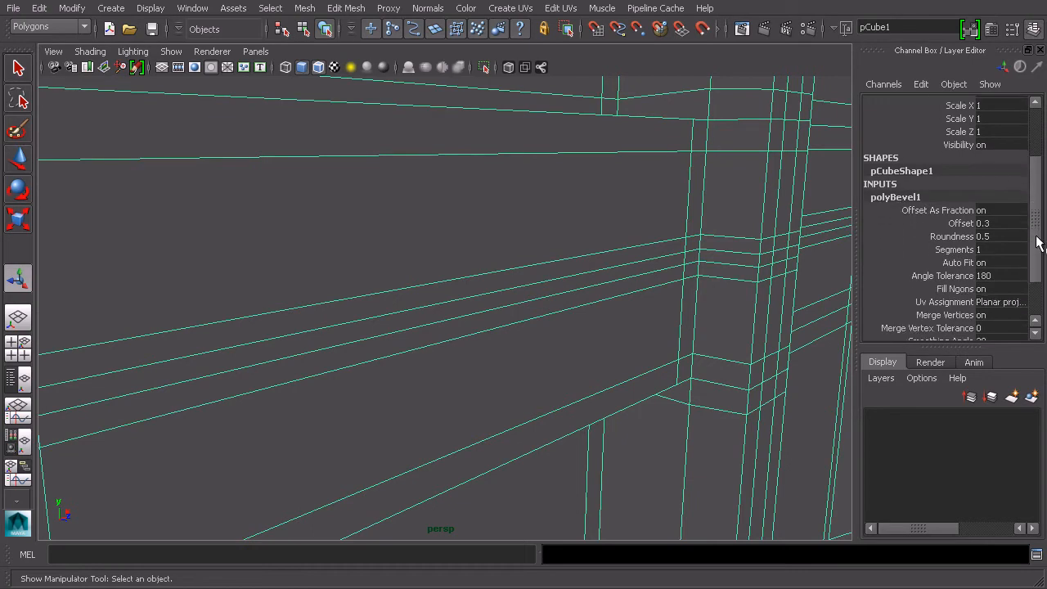
click(957, 206)
middle_drag(645, 257, 632, 292)
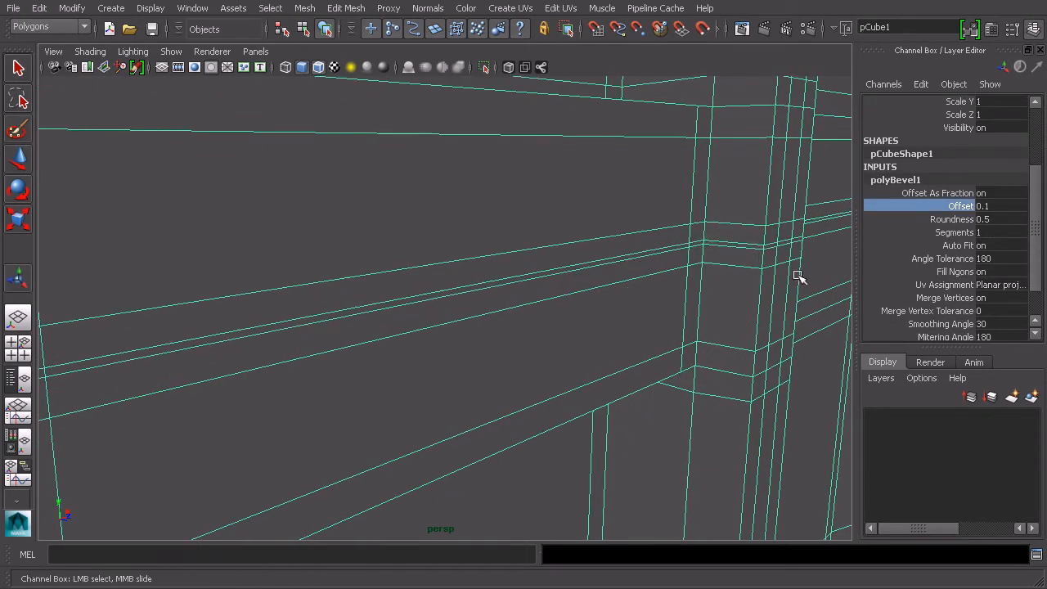
scroll(738, 333, down, 3)
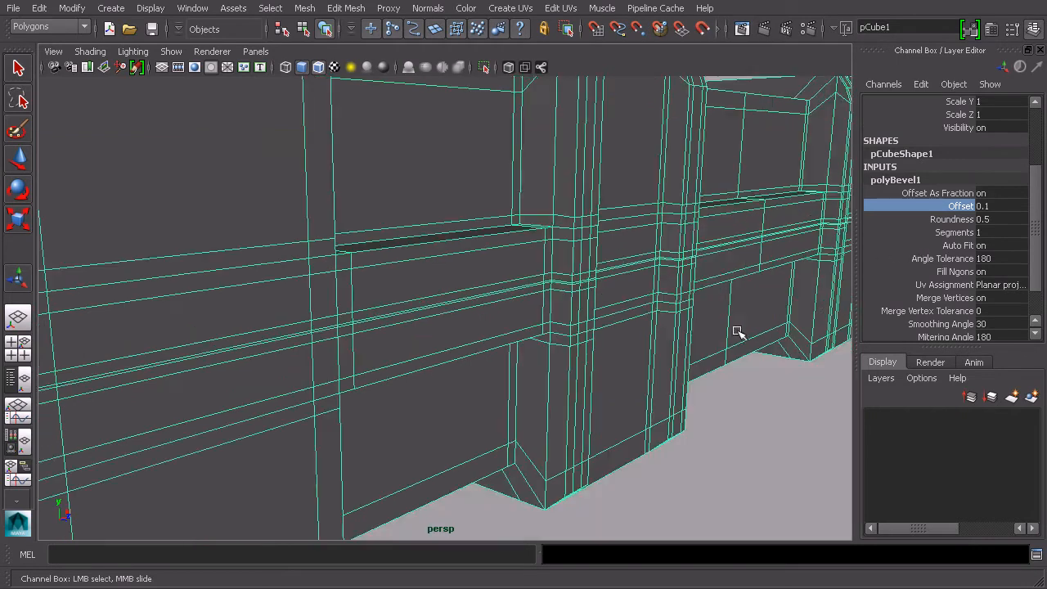
click(755, 461)
Select the two full face loops directly above and below the narrow bevelled strip around the case
scroll(666, 345, up, 3)
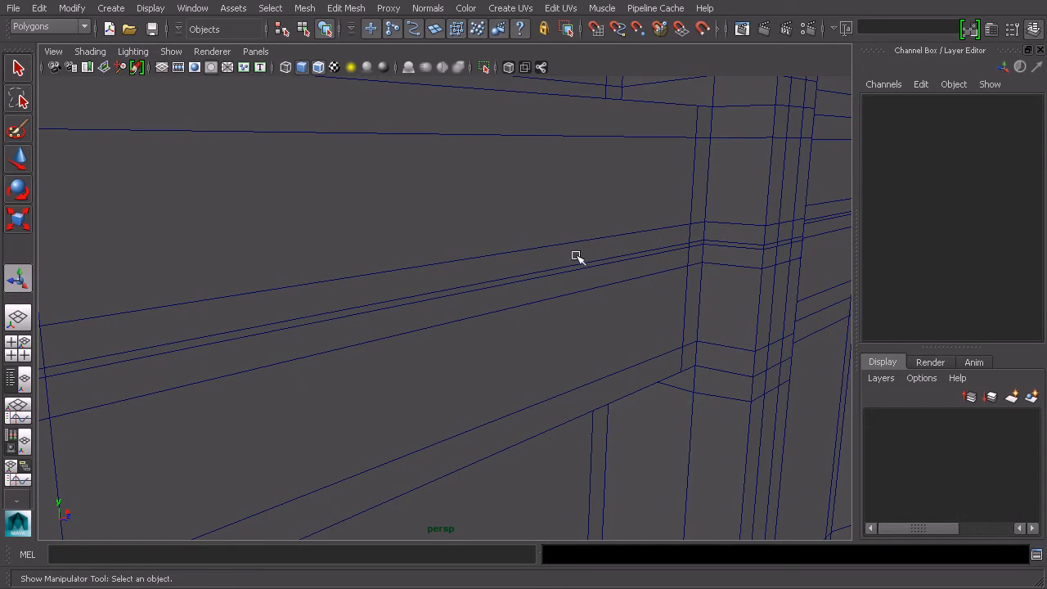
right_drag(535, 260, 532, 296)
click(532, 289)
click(572, 256)
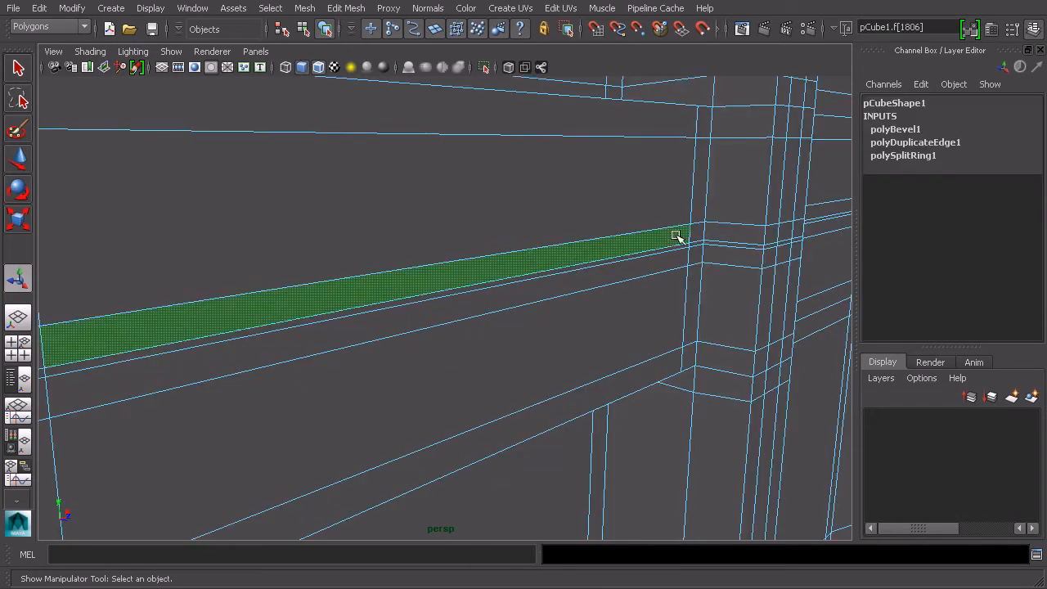
shift+double_click(695, 233)
click(572, 257)
shift+double_click(695, 233)
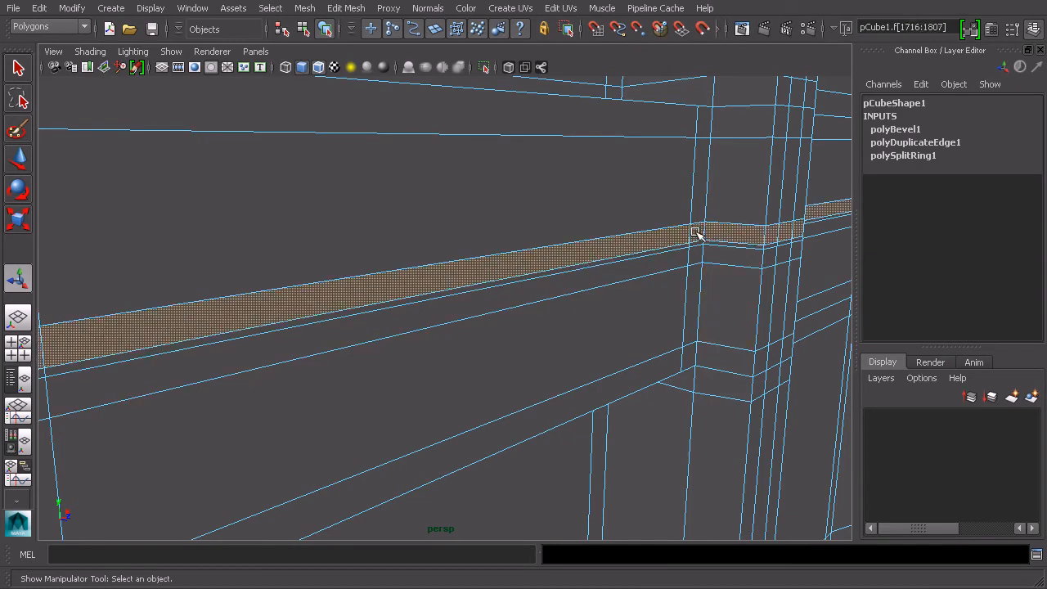
shift+click(611, 274)
shift+double_click(696, 257)
Extrude the two selected face loops outward with a thickness of 0.2 to form parallel ridges
scroll(727, 260, down, 5)
alt+drag(626, 277, 598, 278)
click(346, 7)
click(367, 65)
mouse_move(474, 260)
alt+mouse_down()
mouse_move(495, 256)
mouse_move(478, 269)
alt+mouse_up()
scroll(495, 257, up, 5)
drag(555, 288, 601, 271)
alt+middle_drag(633, 277, 591, 263)
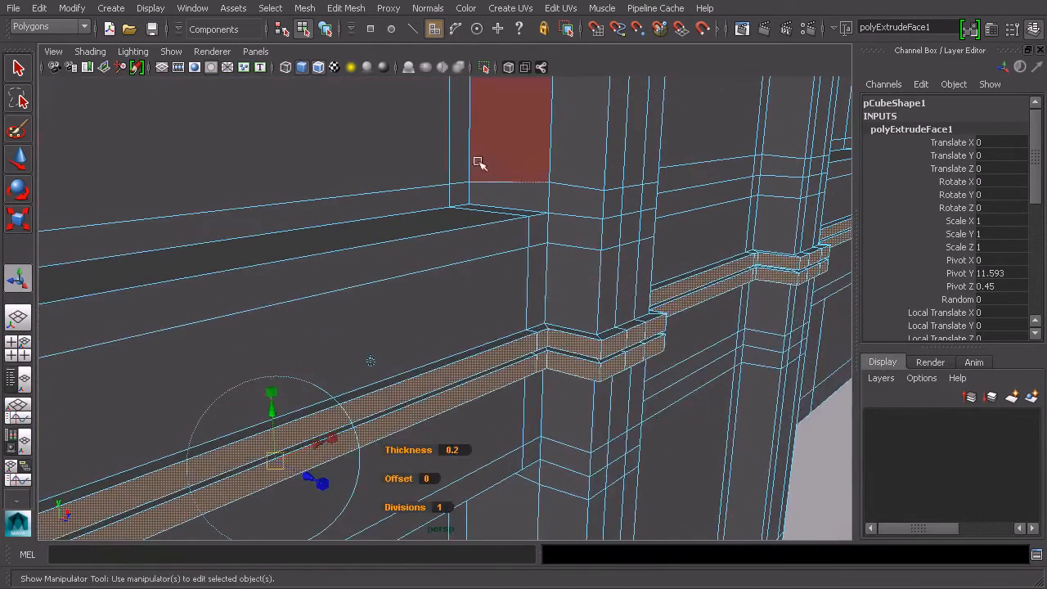
Return to object mode, turn on the case's smooth mesh preview and hide the wireframe overlay
click(323, 31)
scroll(624, 224, down, 4)
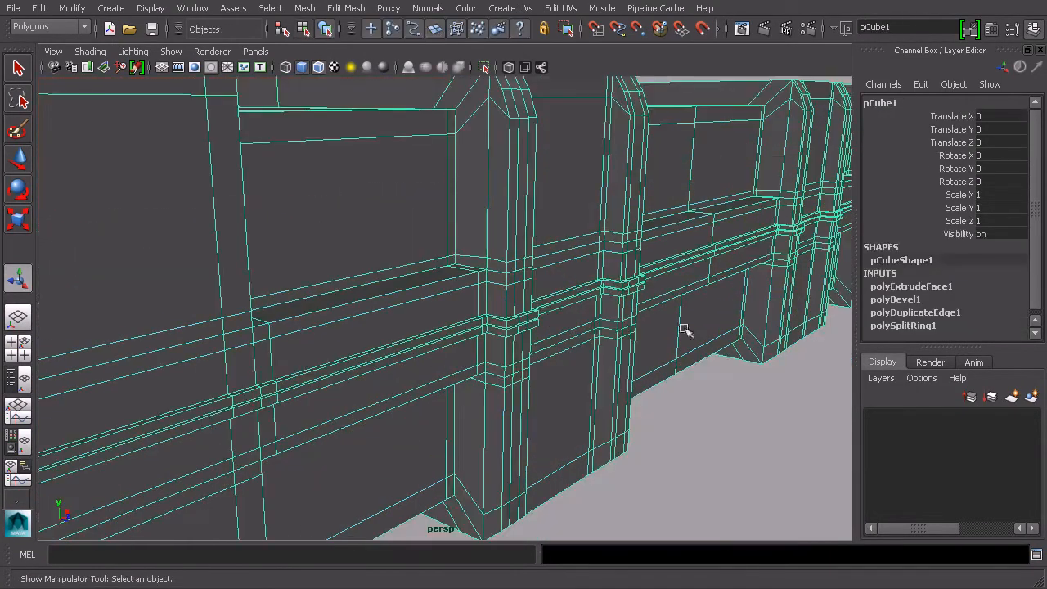
key(3)
click(708, 402)
scroll(572, 322, down, 8)
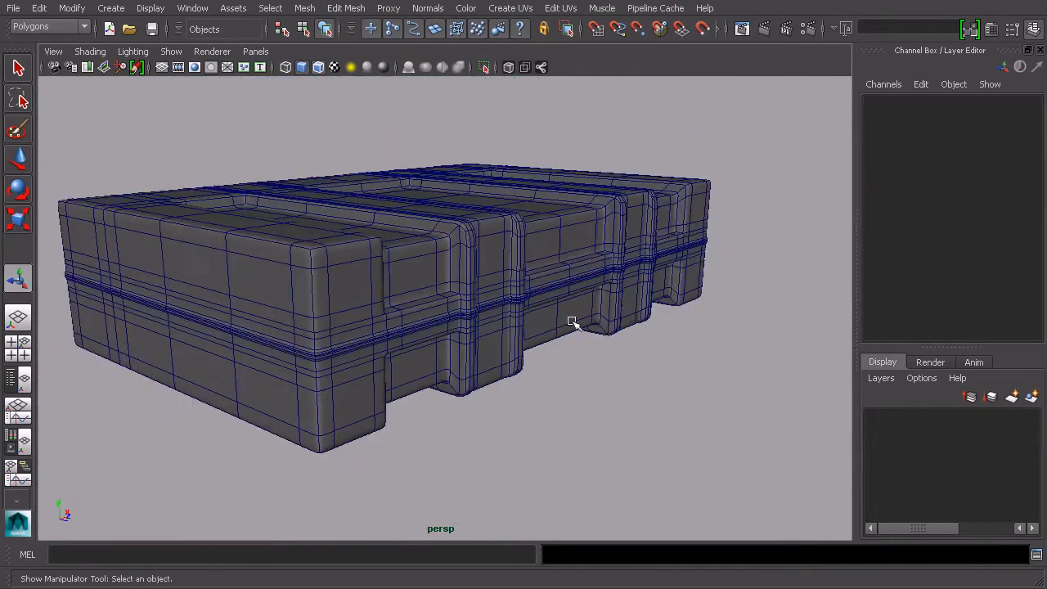
click(317, 66)
Examine the smoothed double ridge along the sides and corner of the case
alt+drag(509, 244, 496, 294)
alt+middle_drag(496, 294, 580, 291)
scroll(580, 291, up, 10)
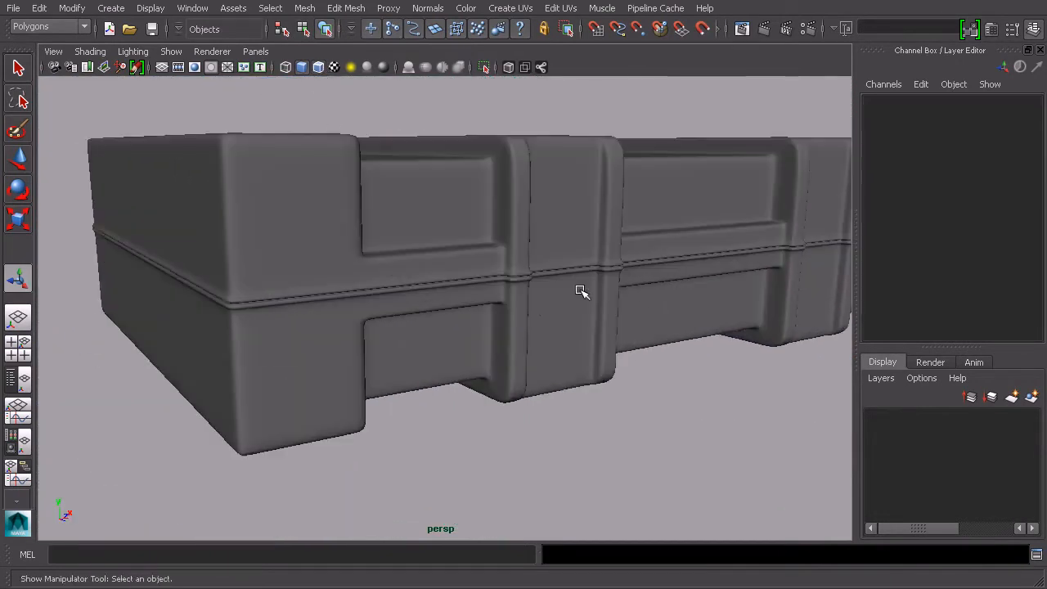
alt+drag(542, 327, 670, 305)
scroll(662, 315, up, 5)
scroll(637, 336, down, 5)
click(522, 348)
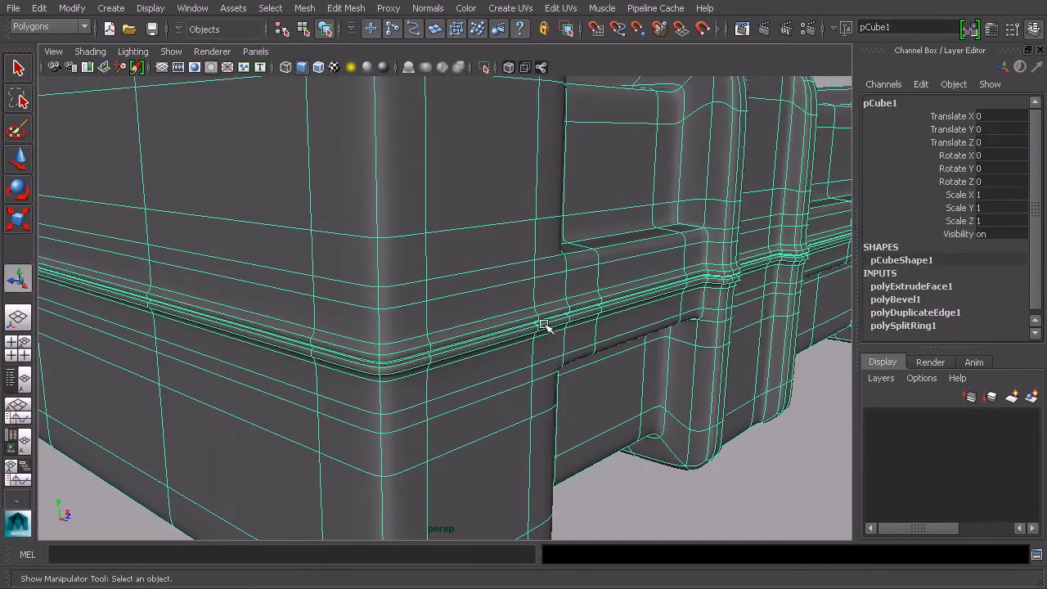
Try inserting tight edge loops on the case walls just below and just above the double ridge
scroll(541, 324, up, 8)
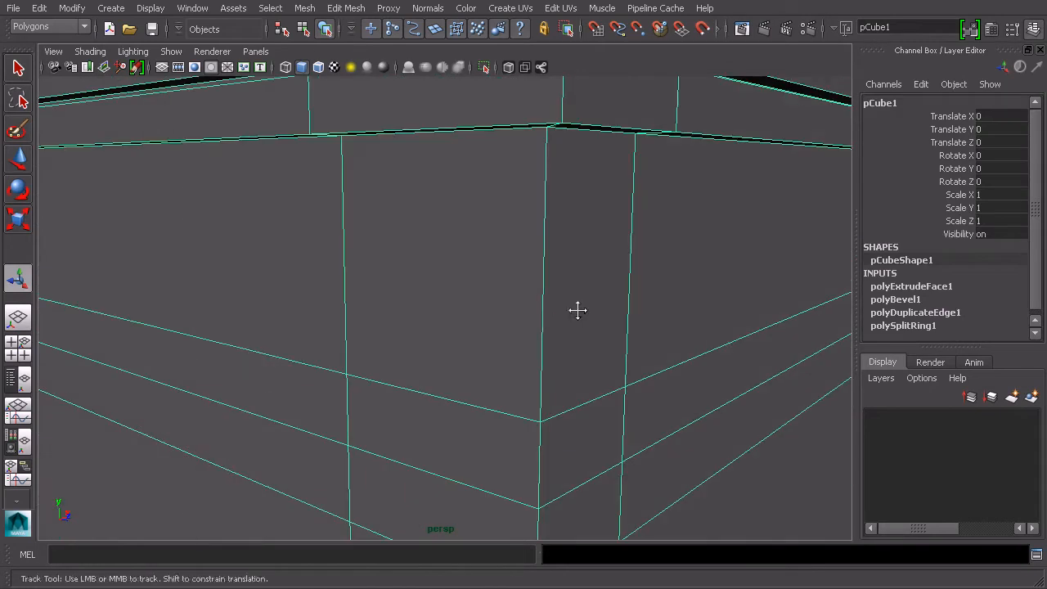
scroll(573, 317, down, 5)
click(346, 7)
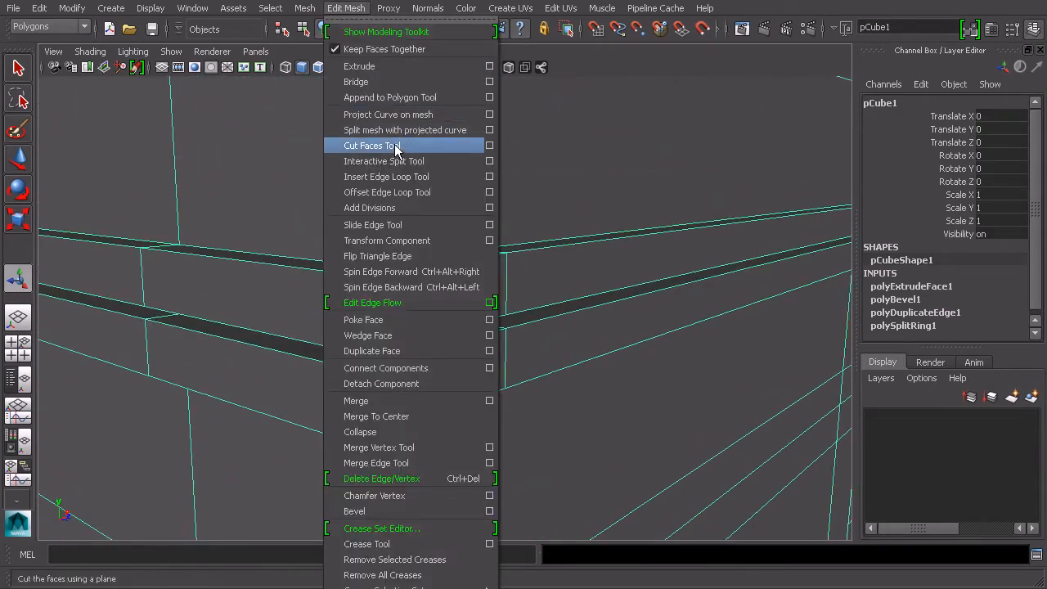
click(393, 176)
alt+middle_drag(434, 187, 615, 277)
alt+drag(463, 312, 461, 286)
alt+middle_drag(460, 287, 451, 194)
mouse_move(450, 194)
mouse_down()
mouse_move(444, 206)
mouse_move(449, 195)
mouse_up()
alt+middle_drag(560, 210, 547, 247)
drag(417, 399, 420, 401)
Preview the case smoothed and unselected to check the ridge corner with the added edge loops
key(q)
click(331, 29)
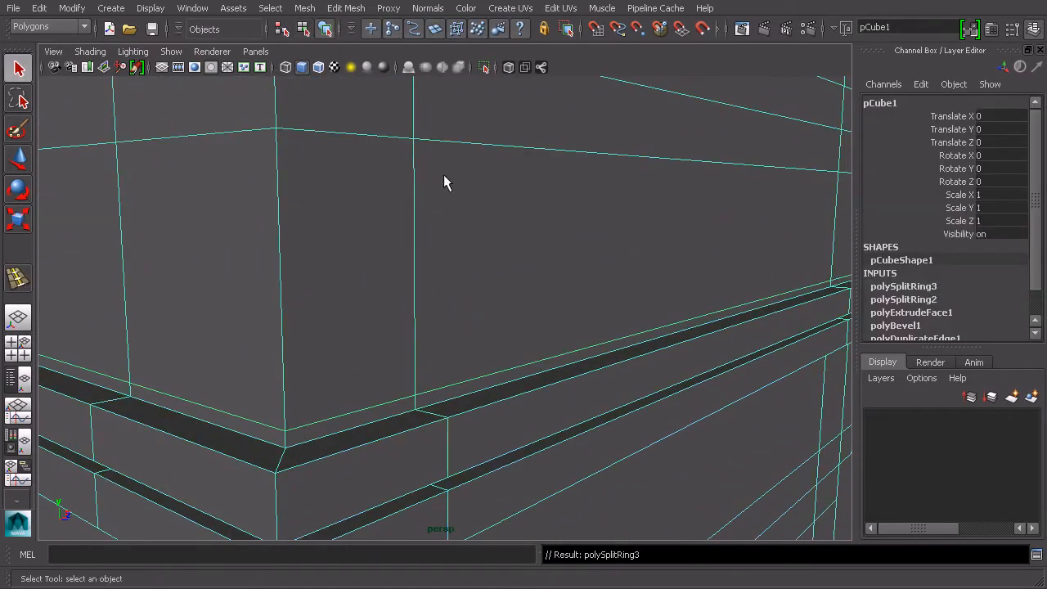
key(3)
scroll(457, 173, down, 5)
click(712, 471)
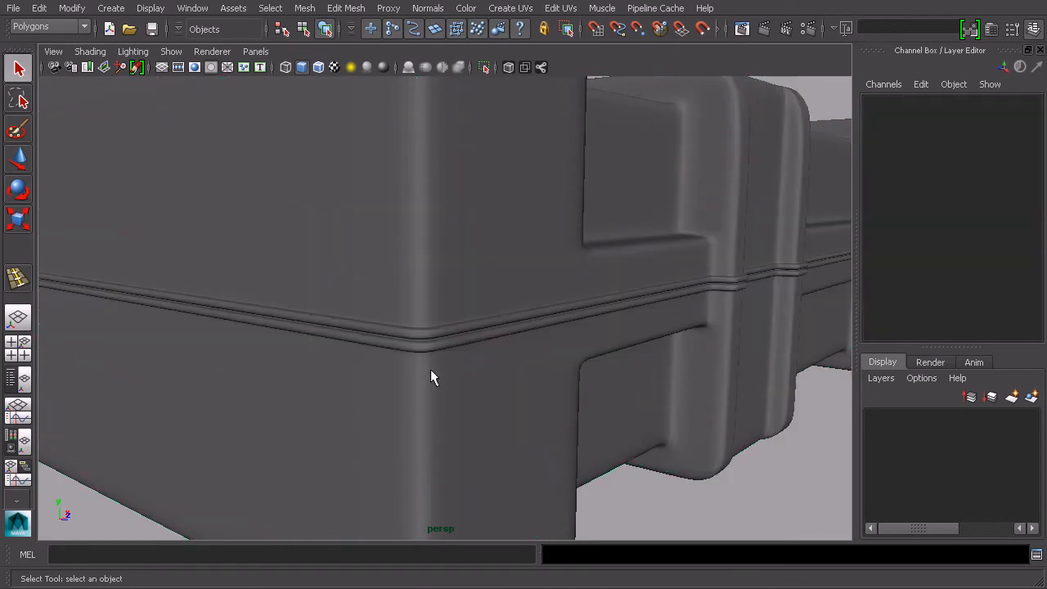
Undo the two edge loops inserted above and below the double ridge
key(ctrl+z)
key(ctrl+z)
key(ctrl+z)
key(ctrl+z)
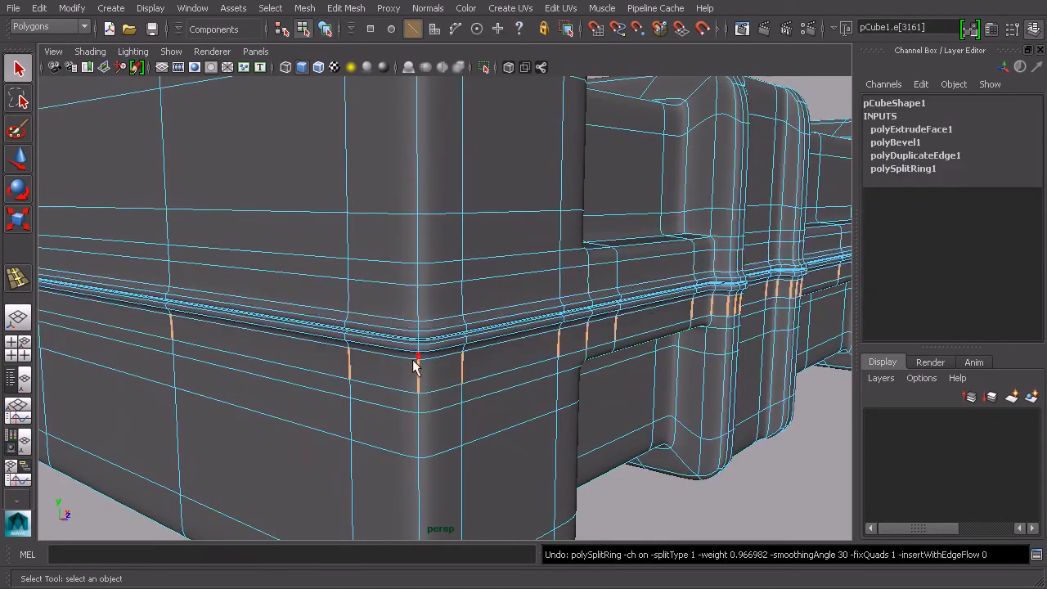
Insert an edge loop along each of the two ridges, placing both close to the groove between them
scroll(466, 332, up, 5)
alt+middle_drag(400, 430, 402, 410)
alt+drag(402, 410, 381, 329)
click(357, 8)
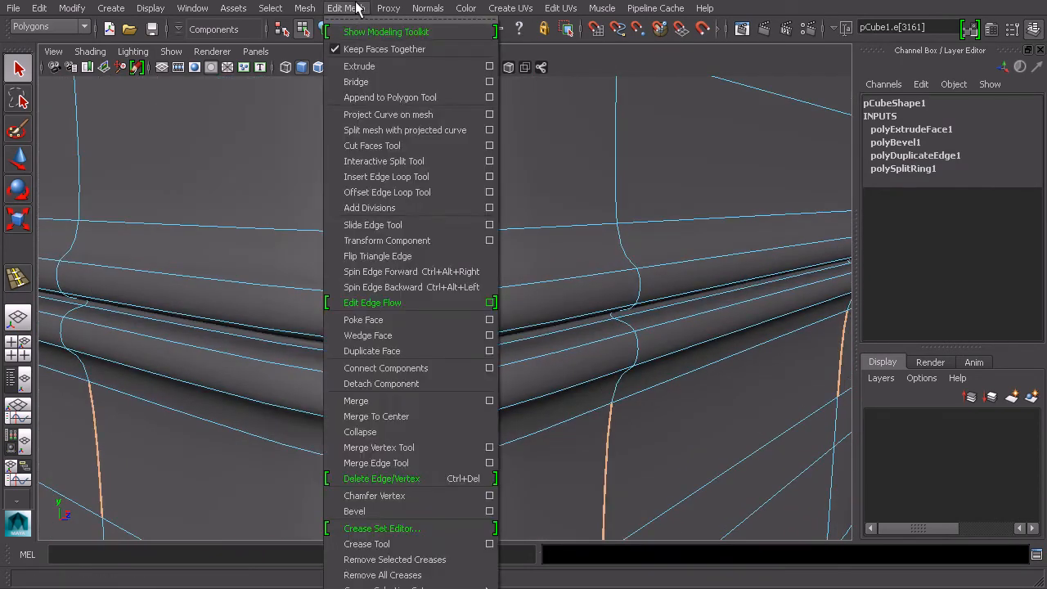
click(433, 177)
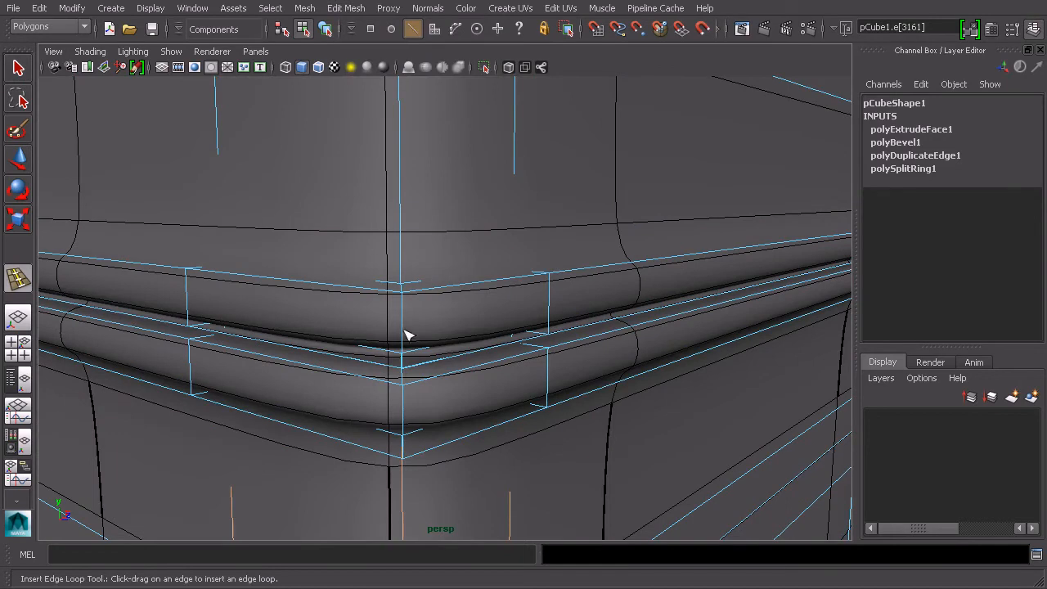
drag(402, 337, 404, 344)
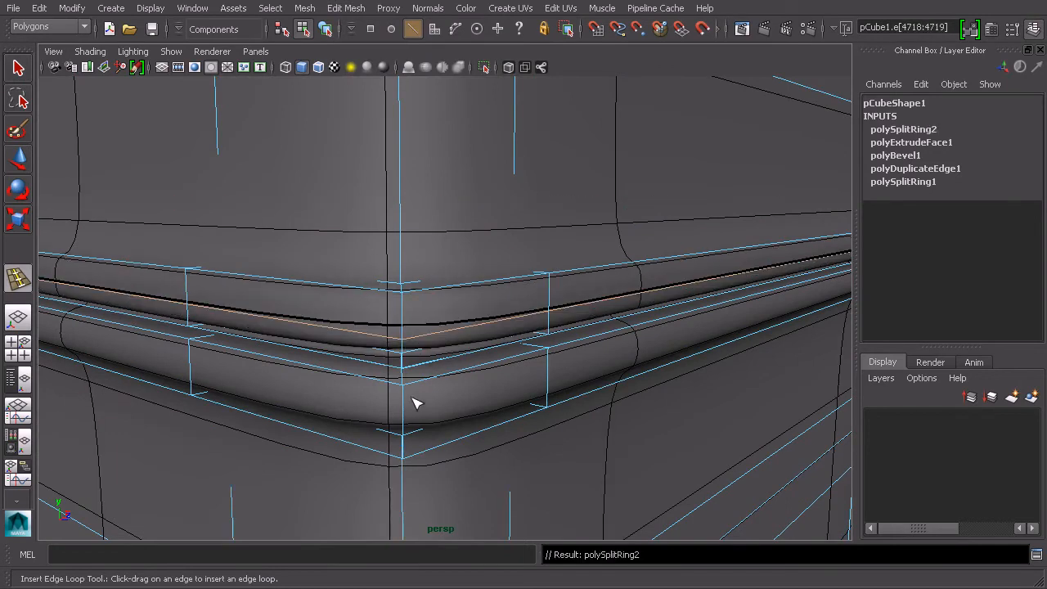
alt+middle_drag(423, 373, 420, 372)
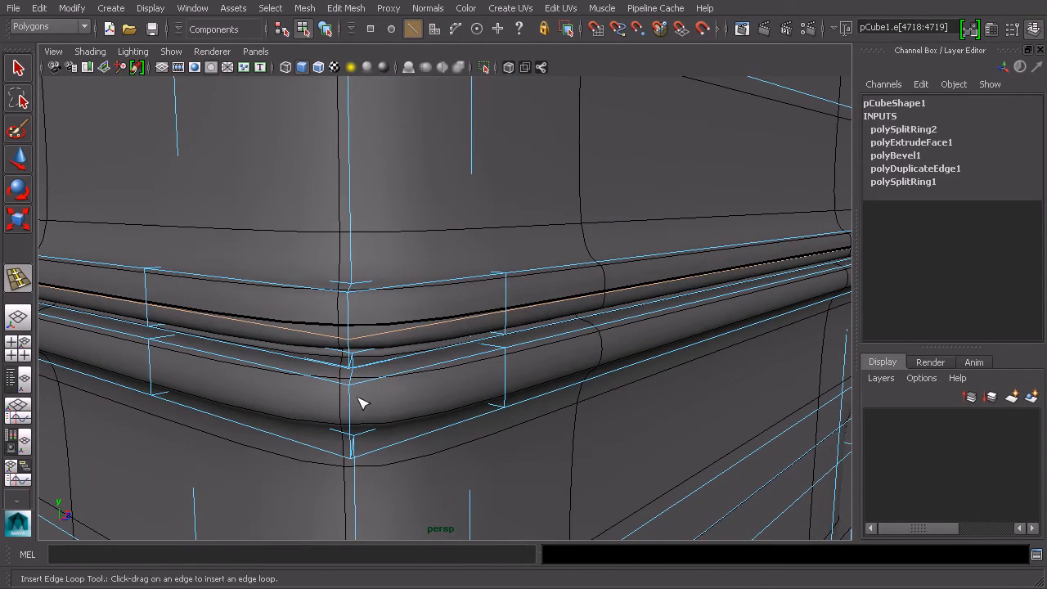
drag(353, 409, 355, 401)
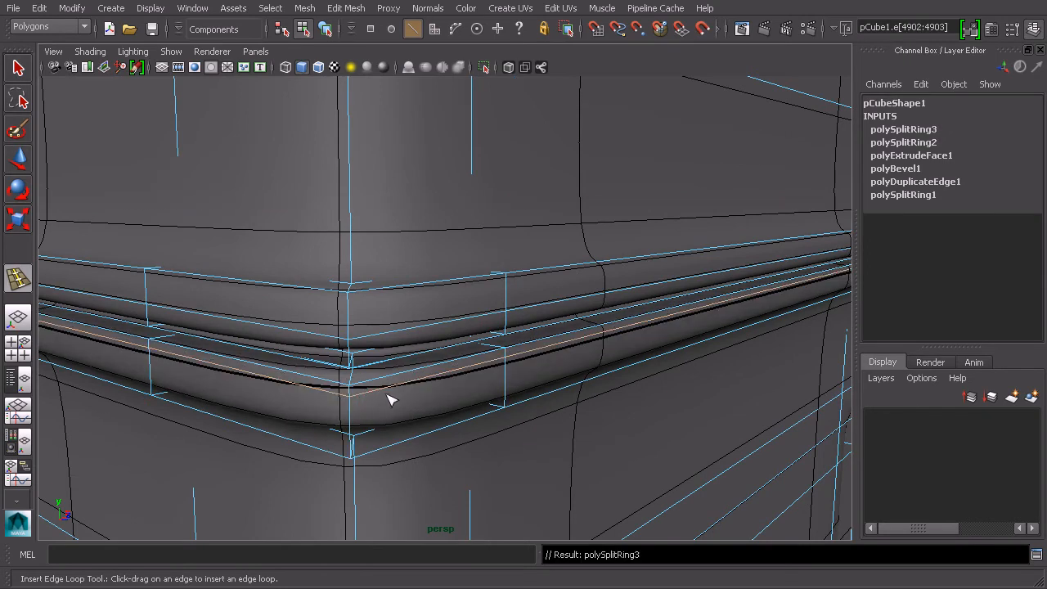
Try moving the new edge loop on the lower ridge downward
key(w)
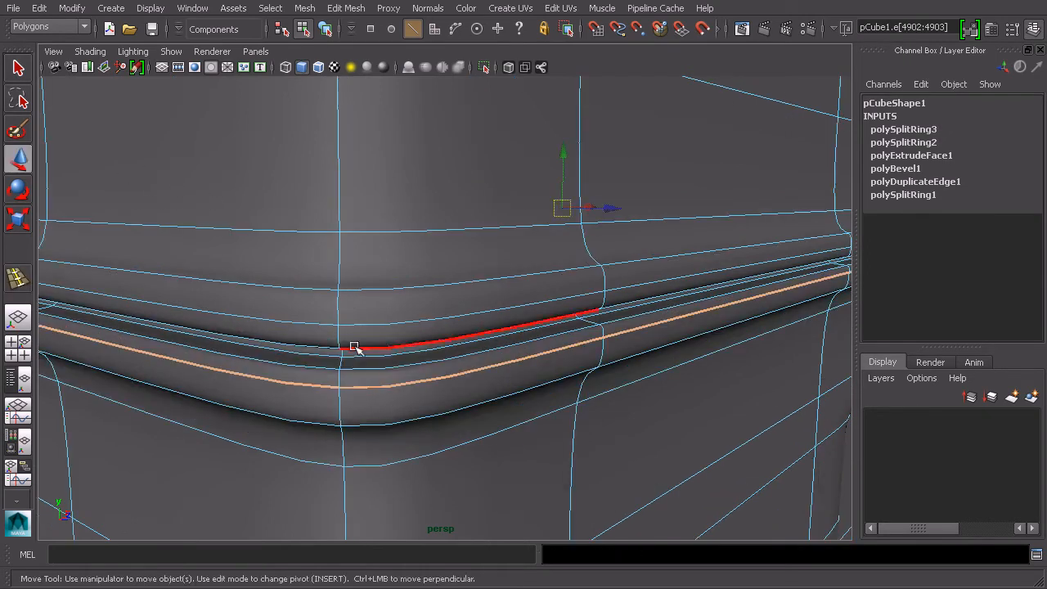
drag(565, 156, 568, 162)
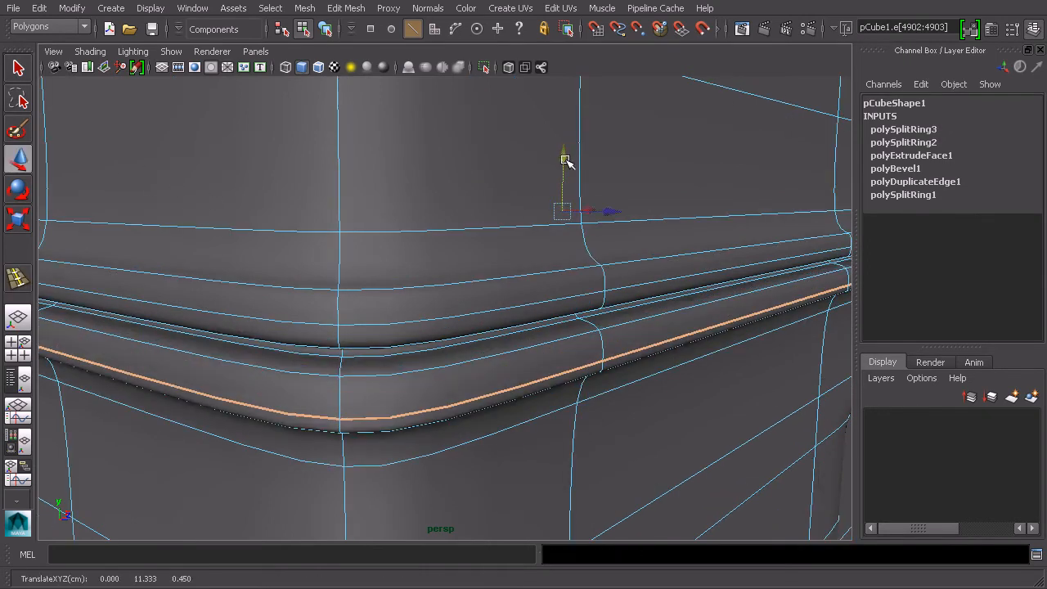
key(ctrl+z)
Return to object selection and inspect the smoothed, unselected case with the new ridge edge loops around the corner
click(325, 30)
scroll(514, 228, down, 6)
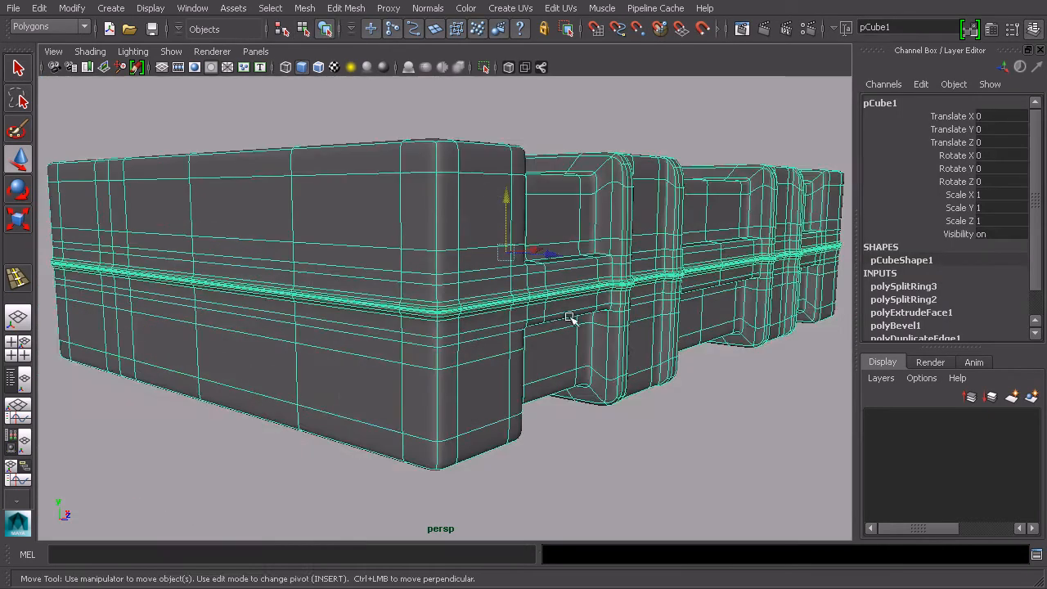
click(630, 437)
alt+drag(587, 391, 561, 343)
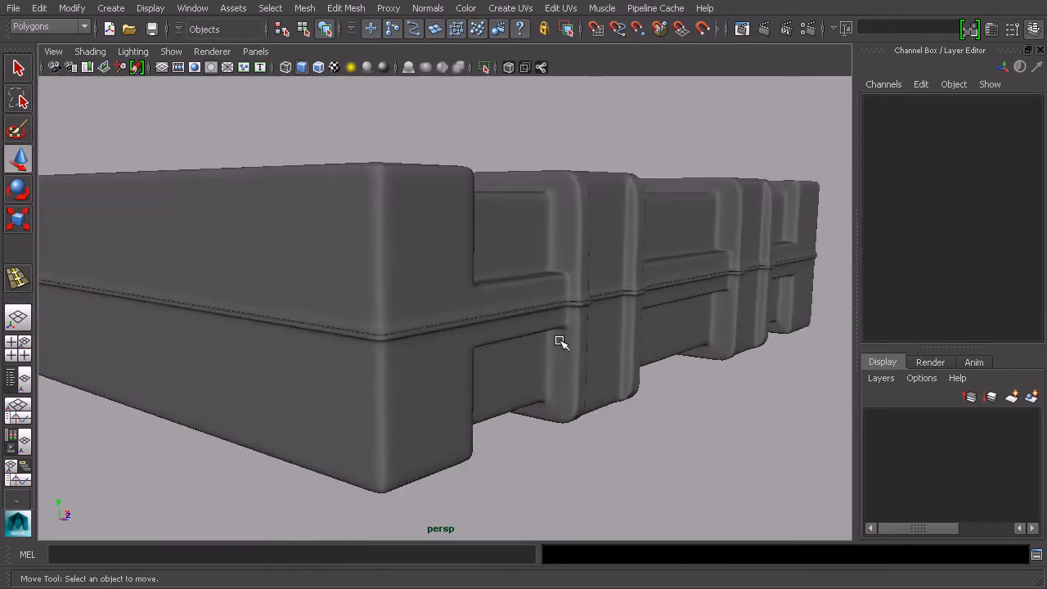
scroll(556, 336, up, 4)
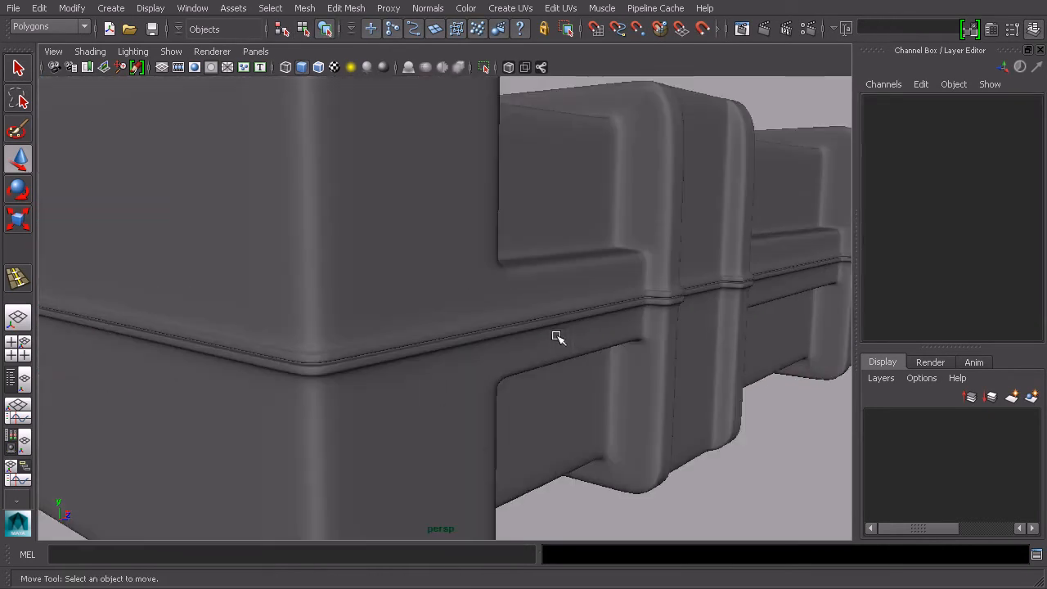
click(312, 358)
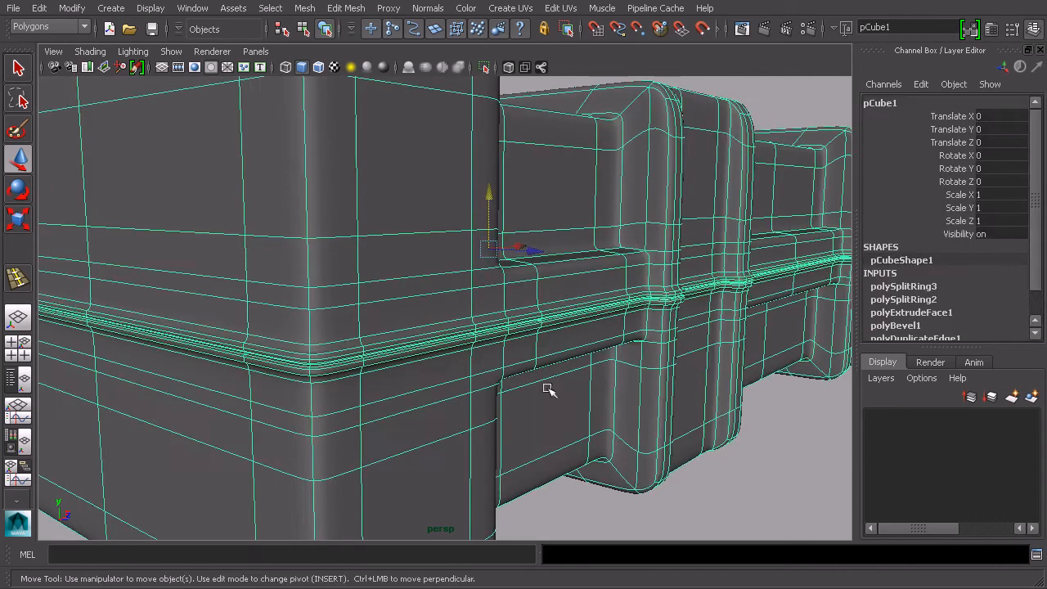
click(700, 476)
scroll(735, 450, down, 5)
alt+drag(747, 425, 685, 401)
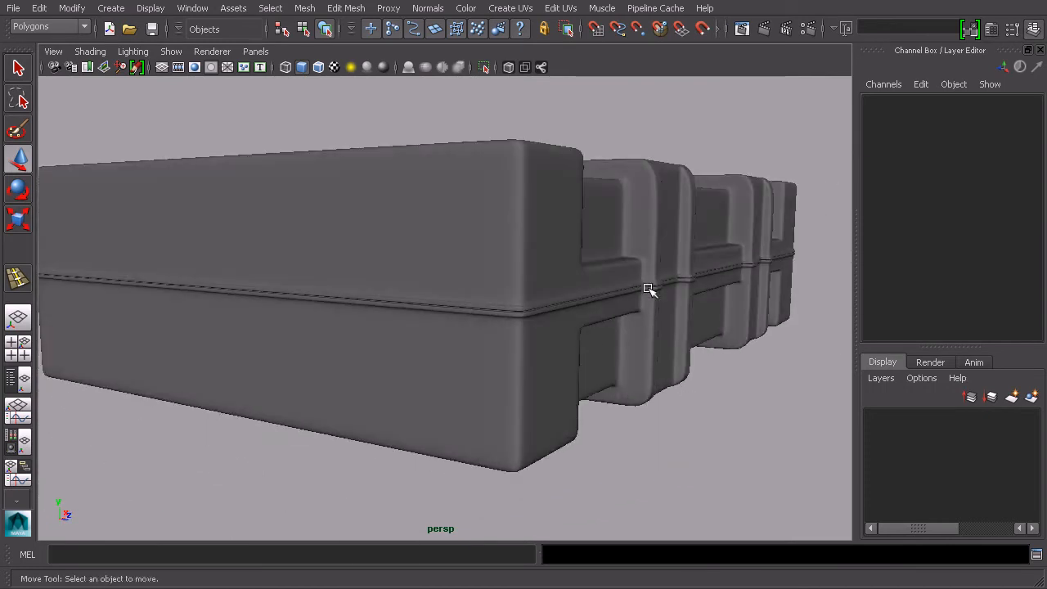
Select the case and turn off its smooth preview to expose the ridge's base geometry
scroll(633, 316, up, 4)
click(623, 313)
key(1)
alt+drag(649, 292, 563, 322)
scroll(571, 311, up, 5)
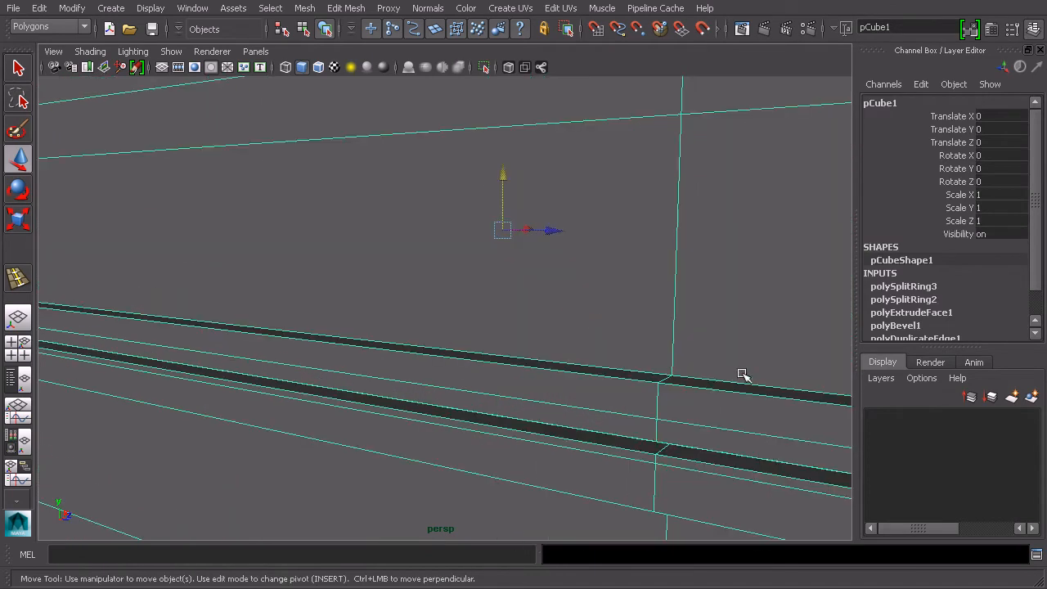
Select the full edge loop on the lower ridge and move it slightly down, away from the groove
scroll(723, 378, down, 5)
right_drag(492, 260, 483, 222)
double_click(466, 329)
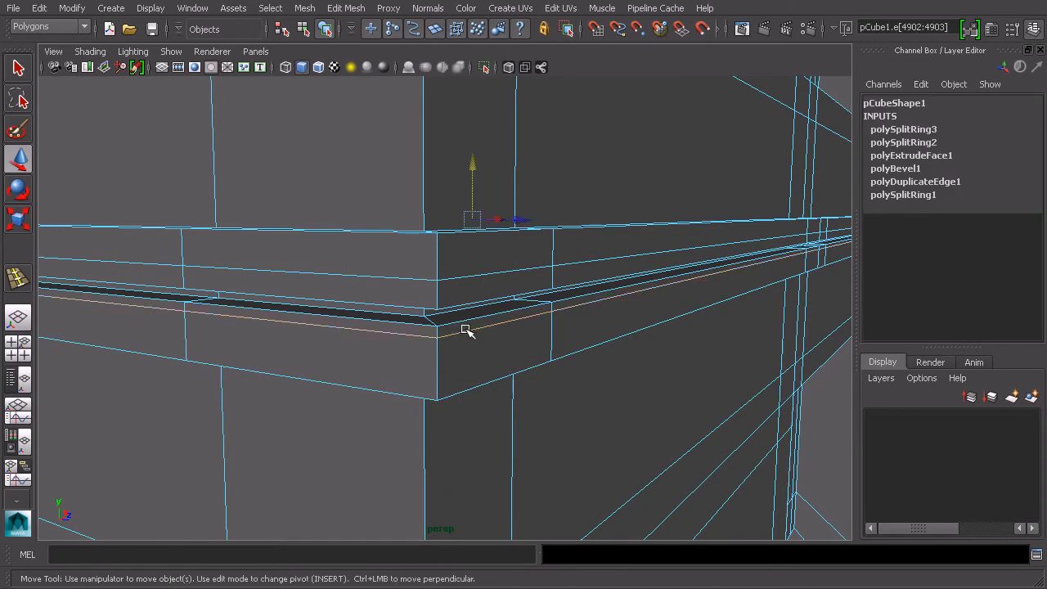
click(475, 180)
key(ctrl+z)
drag(472, 175, 472, 195)
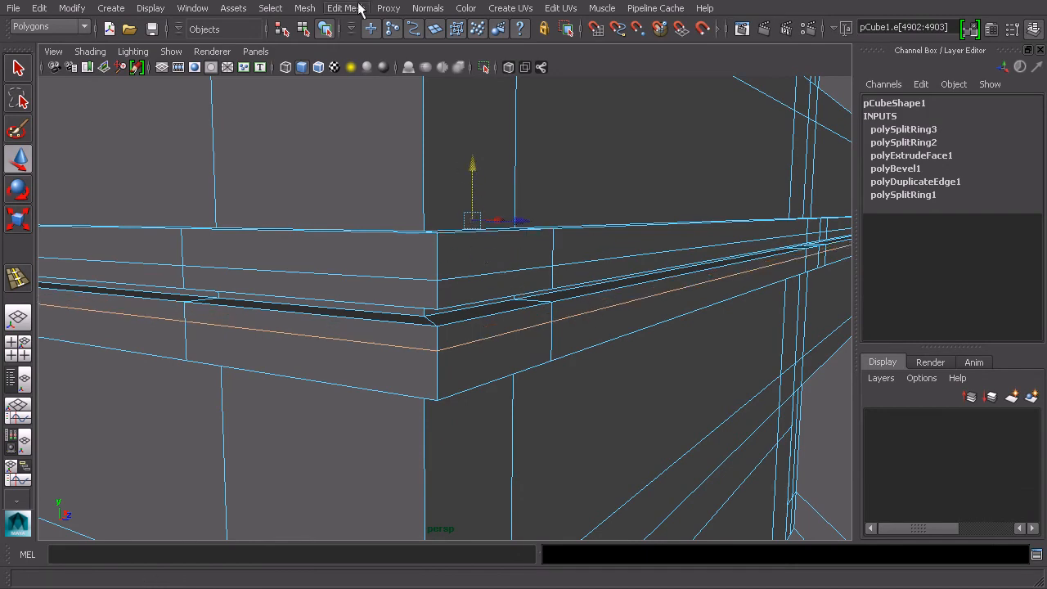
Return to object selection, frame the whole case and show it smoothed and unselected
click(322, 29)
key(f)
click(684, 427)
click(486, 315)
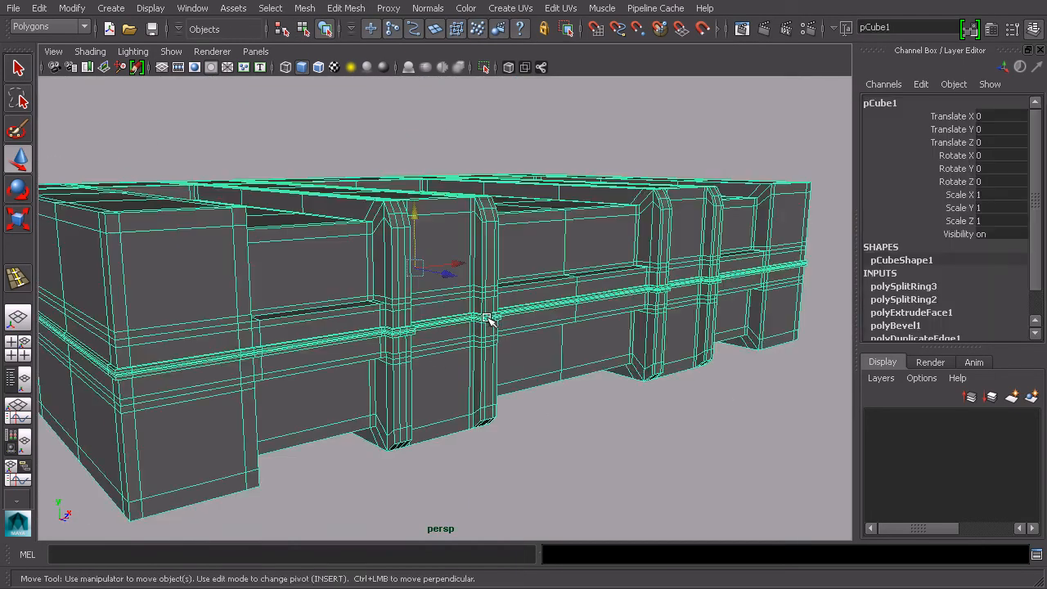
key(3)
click(542, 425)
Examine the smoothed double ridge along the front and where it wraps around the vertical straps
alt+drag(479, 297, 206, 346)
alt+drag(446, 347, 489, 352)
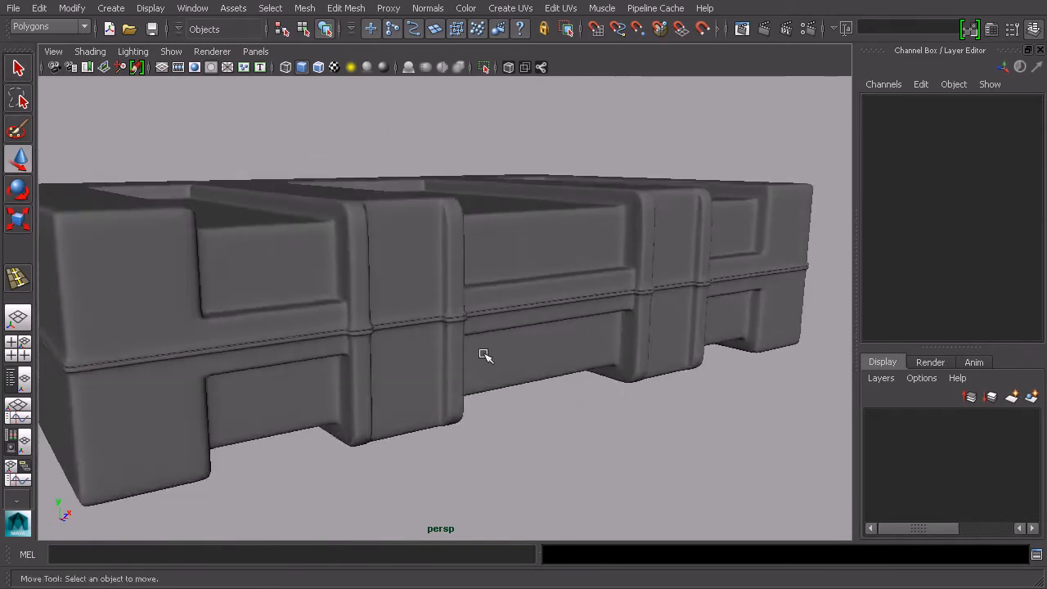
alt+middle_drag(489, 351, 508, 333)
scroll(507, 334, up, 6)
scroll(474, 320, up, 6)
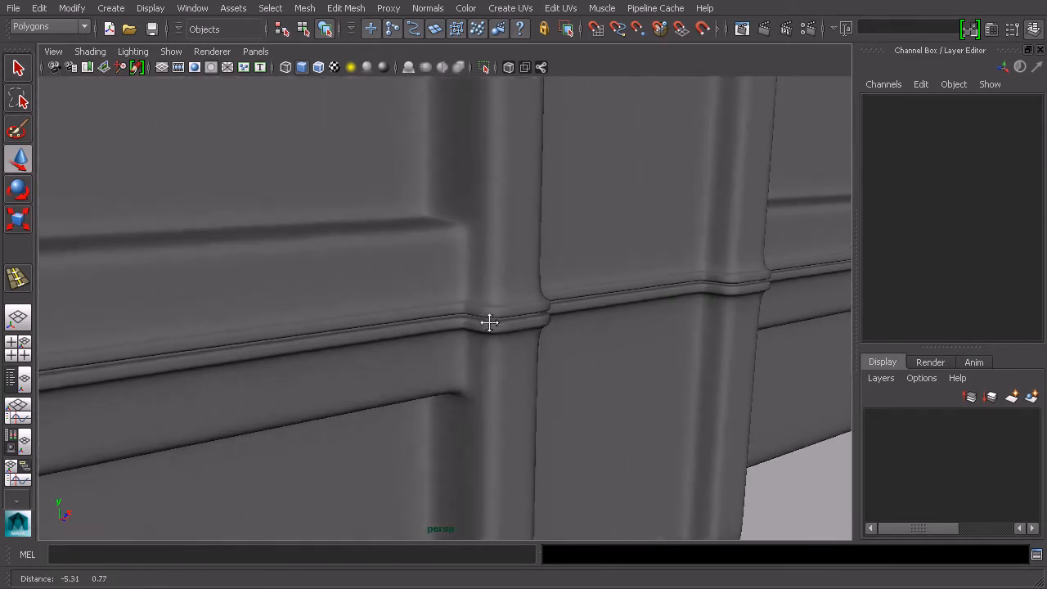
alt+drag(493, 323, 550, 332)
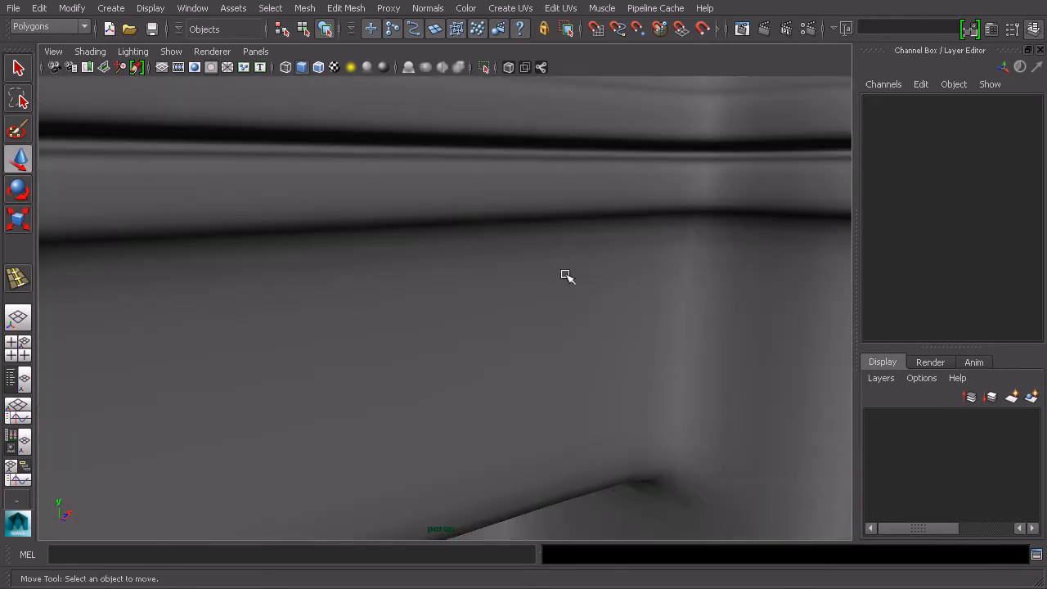
scroll(551, 152, down, 4)
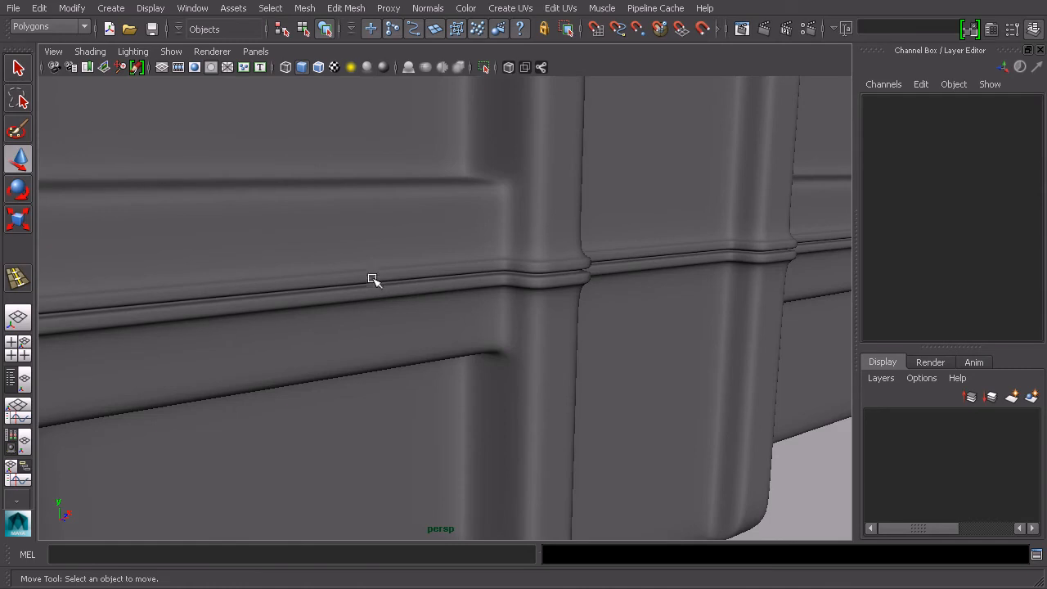
scroll(561, 302, down, 5)
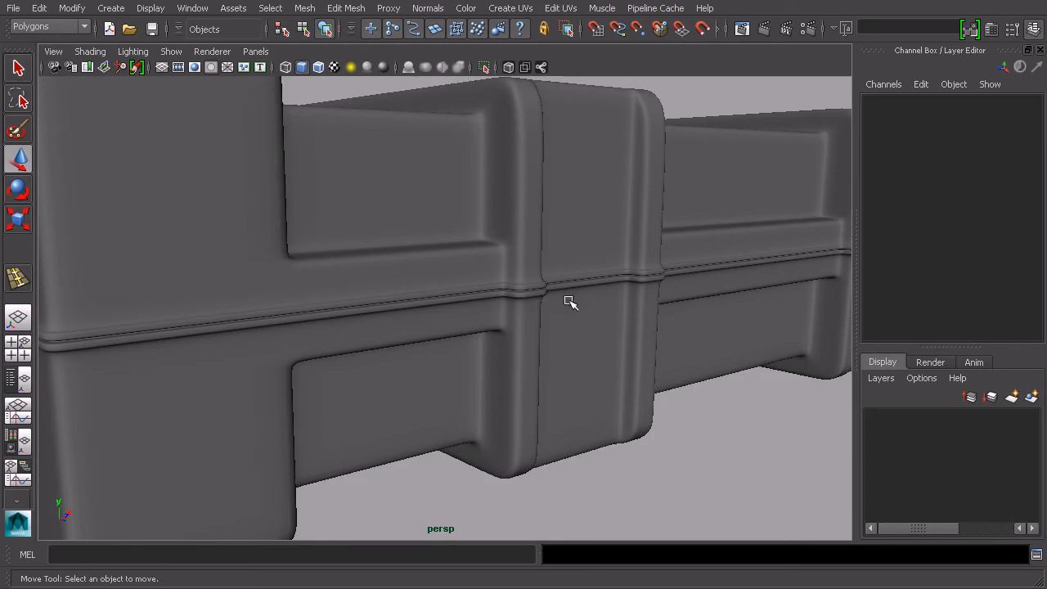
alt+drag(570, 300, 580, 325)
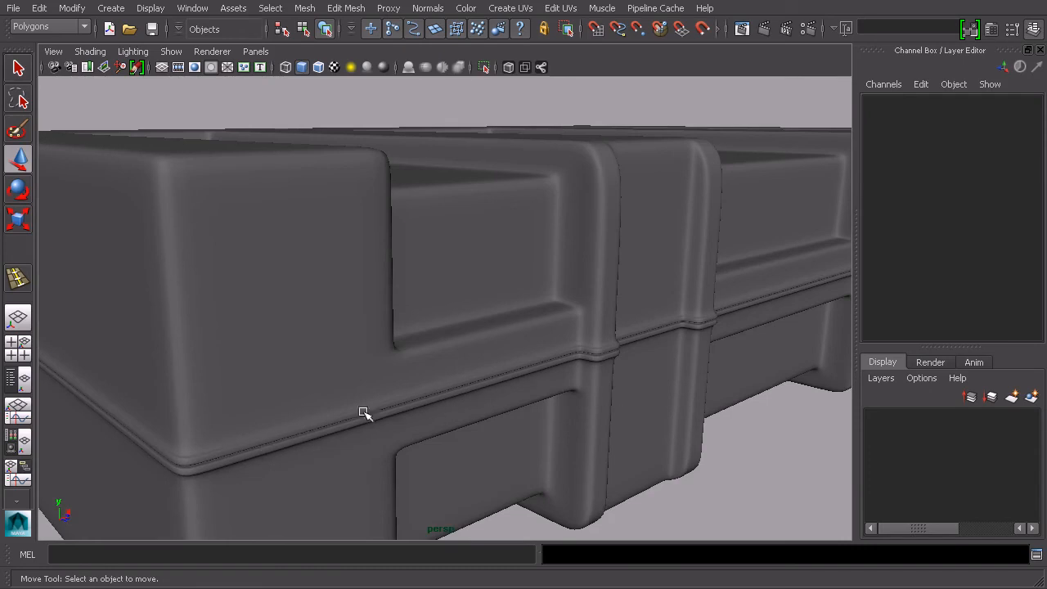
alt+drag(580, 367, 522, 406)
scroll(573, 363, up, 6)
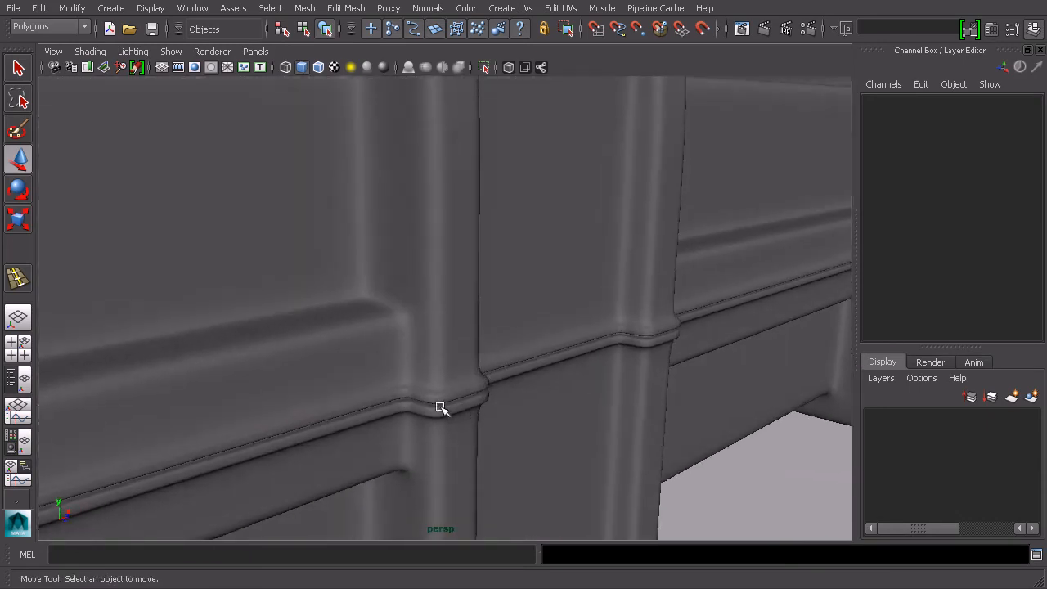
scroll(441, 403, down, 5)
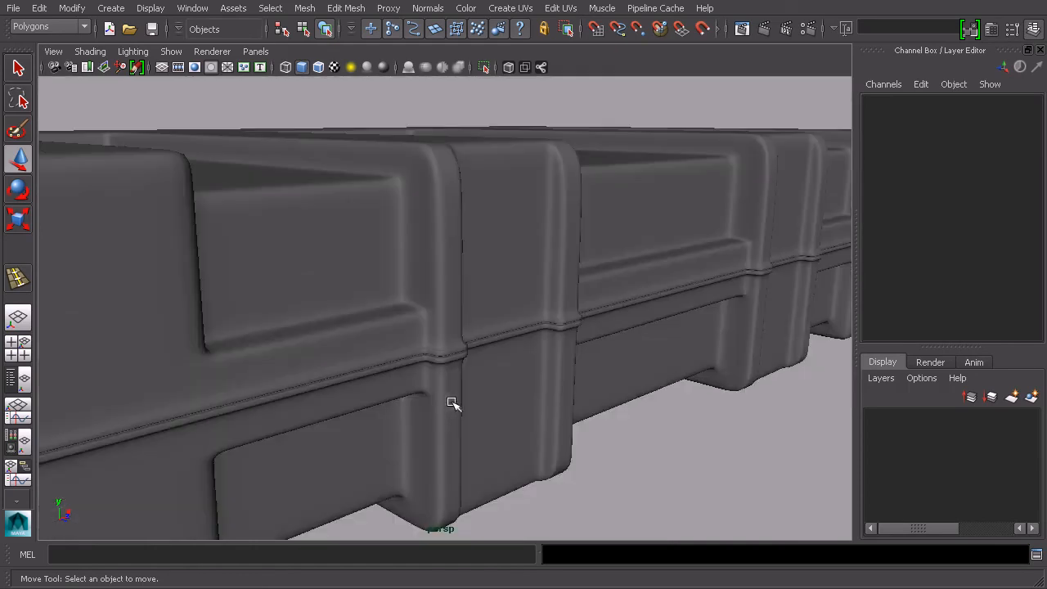
Review the finished smoothed case as a whole, including its lid recesses and straps, from the front and above
alt+drag(679, 446, 692, 391)
alt+middle_drag(576, 396, 685, 367)
scroll(684, 368, down, 4)
alt+middle_drag(616, 364, 691, 355)
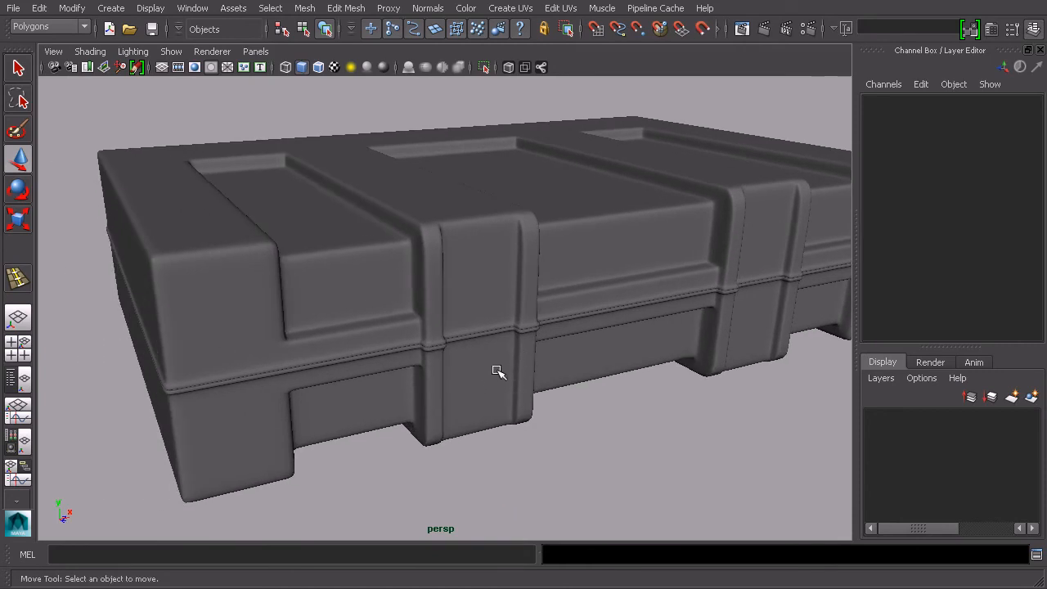
alt+drag(541, 229, 553, 276)
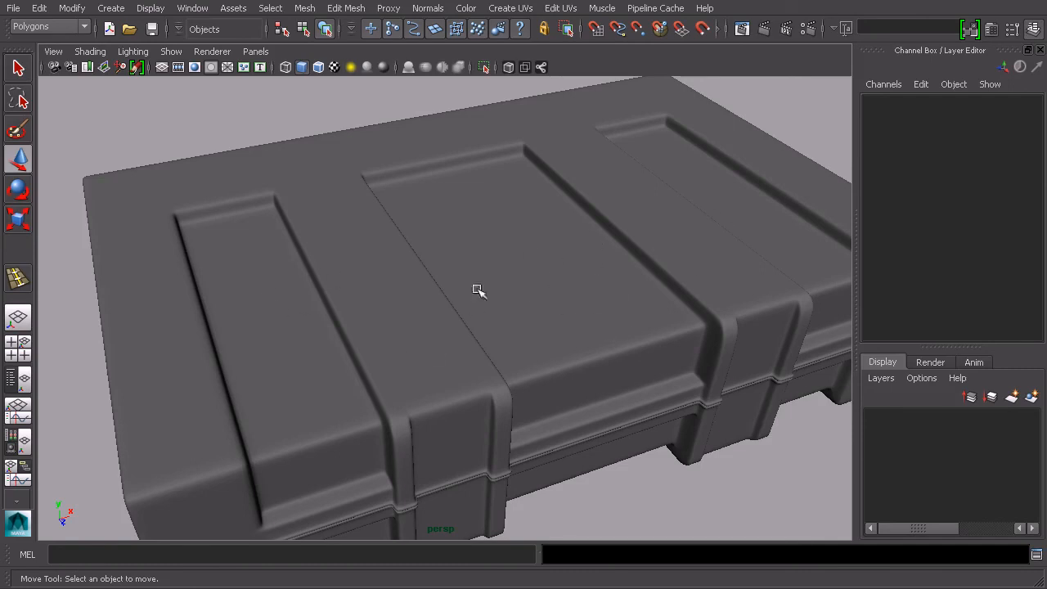
scroll(597, 281, down, 5)
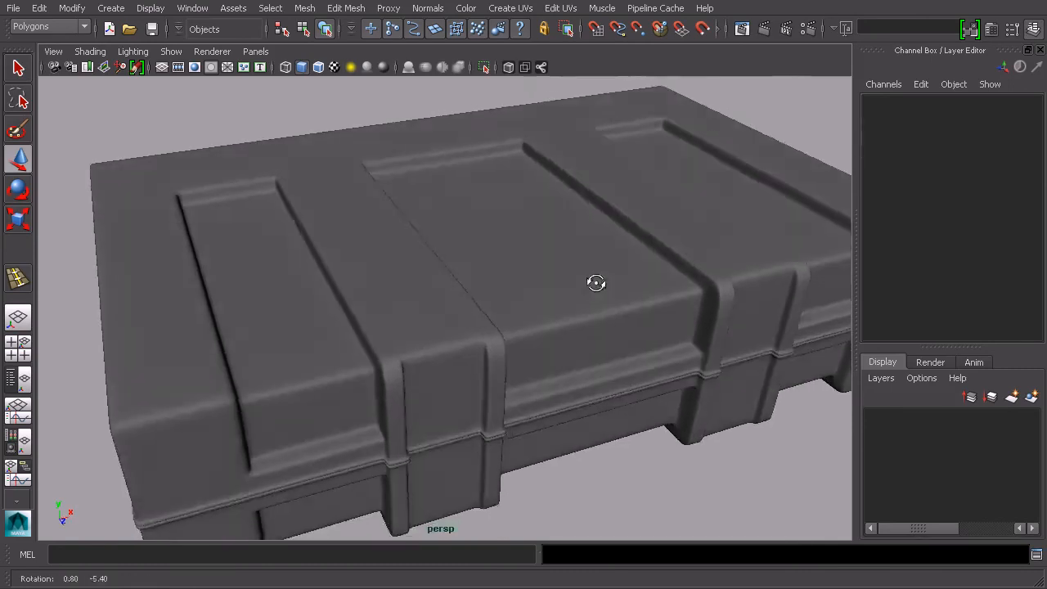
mouse_move(568, 281)
alt+mouse_down()
mouse_move(648, 290)
mouse_move(490, 276)
mouse_move(444, 243)
mouse_move(406, 242)
mouse_move(559, 264)
mouse_move(579, 281)
alt+mouse_up()
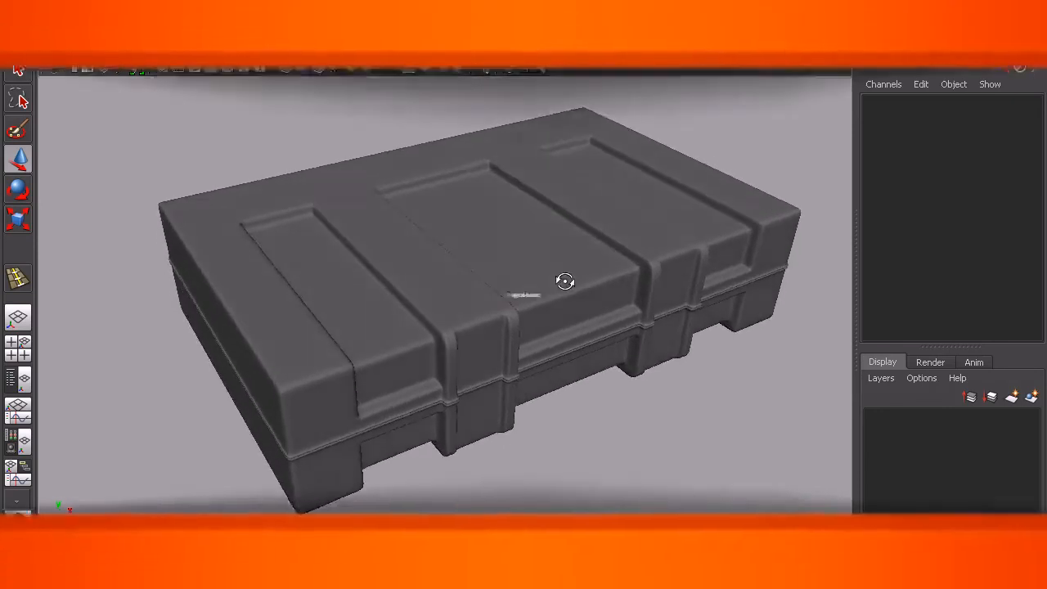